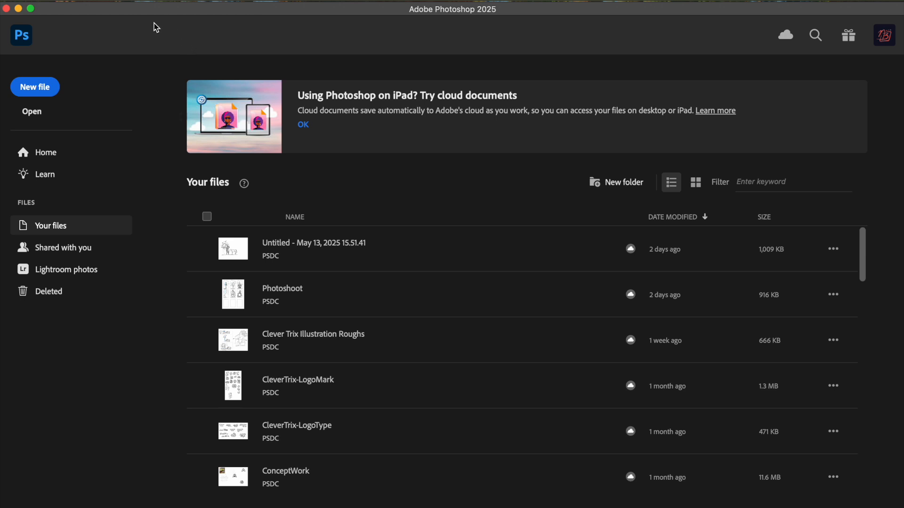
# - Open the video Ball Bounce.mp4 from the Desktop in the Video format, keeping its embedded color profile
pyautogui.click(120, 3)
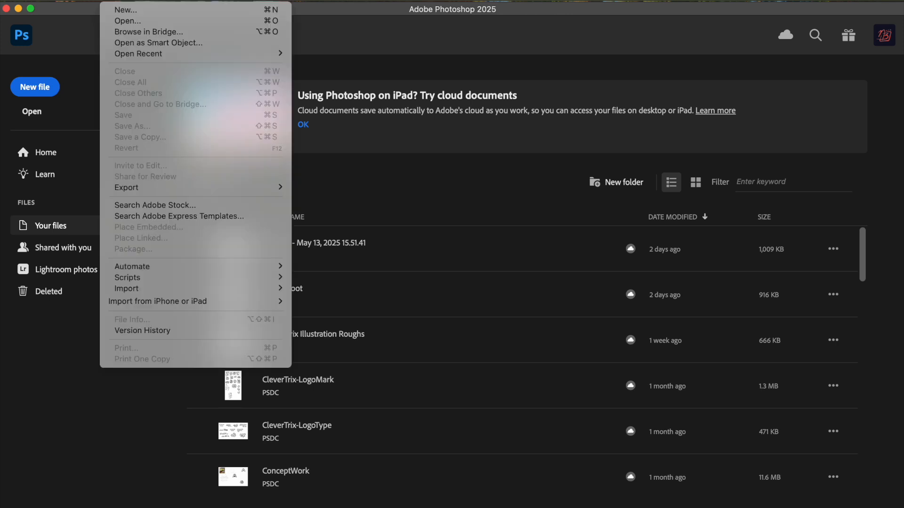
pyautogui.click(117, 22)
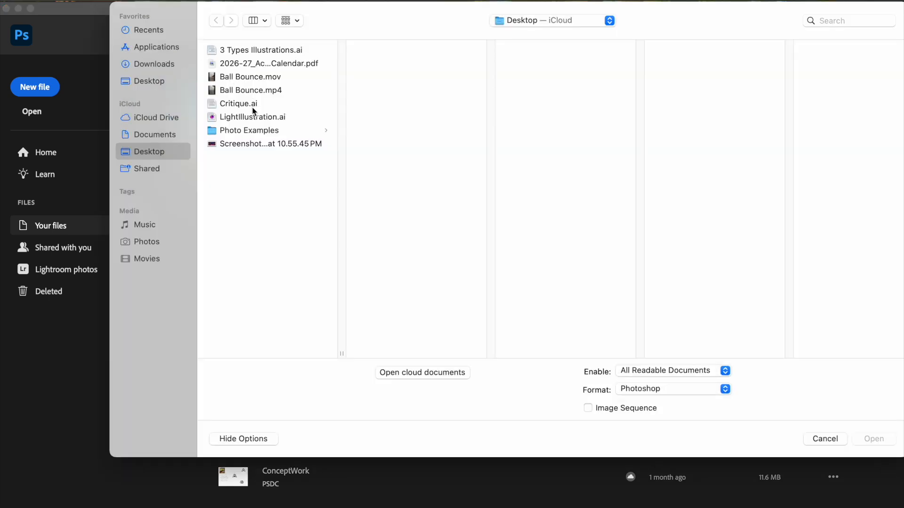
pyautogui.click(264, 77)
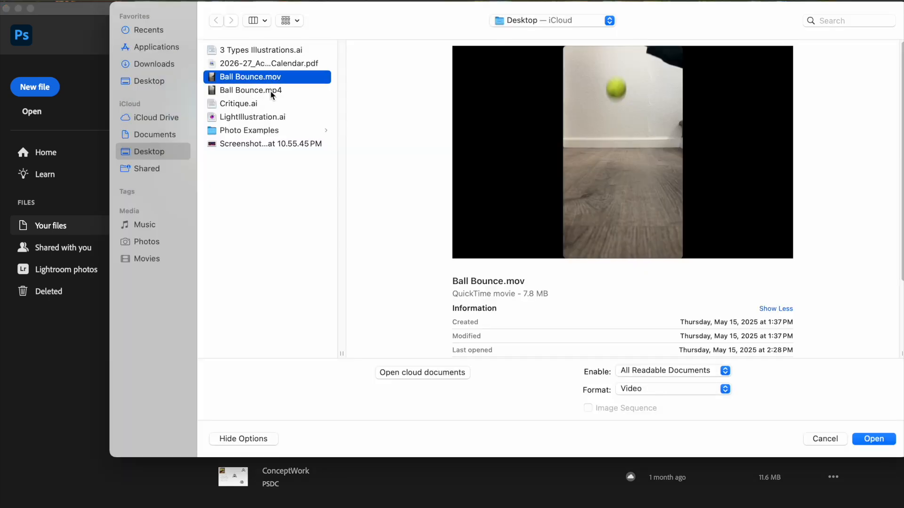
pyautogui.moveTo(394, 4); pyautogui.dragTo(355, 13)
pyautogui.click(234, 98)
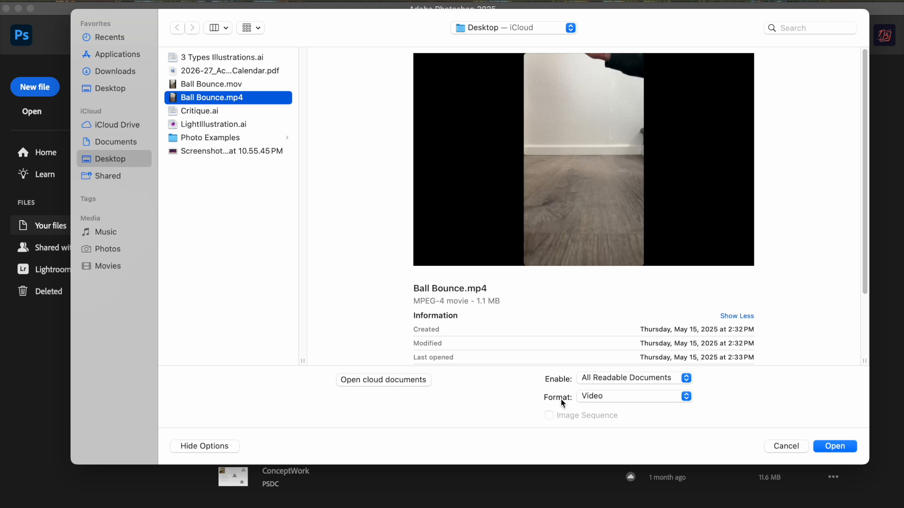
pyautogui.click(614, 399)
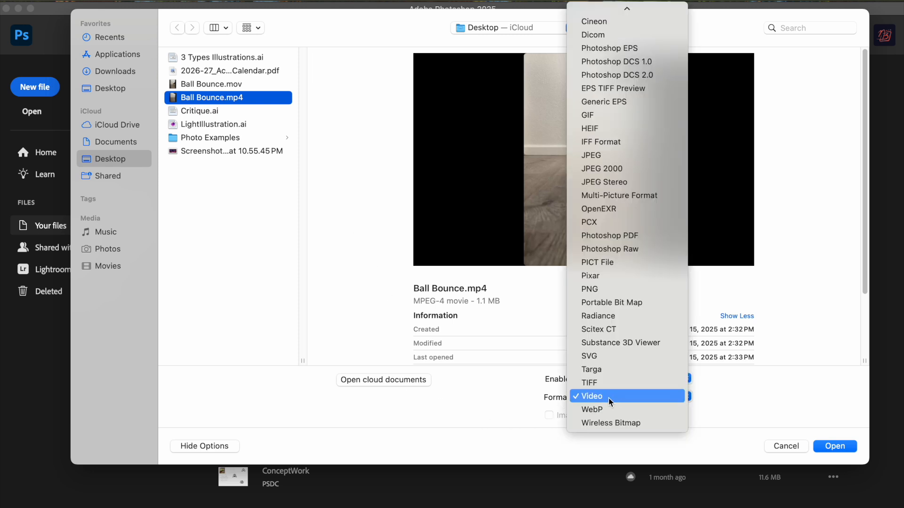
pyautogui.click(608, 398)
pyautogui.click(655, 400)
pyautogui.click(642, 397)
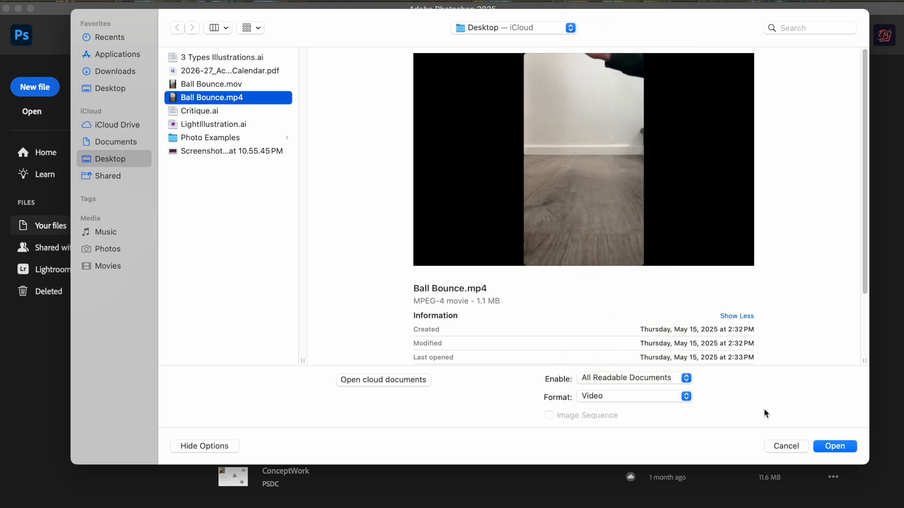
pyautogui.click(834, 447)
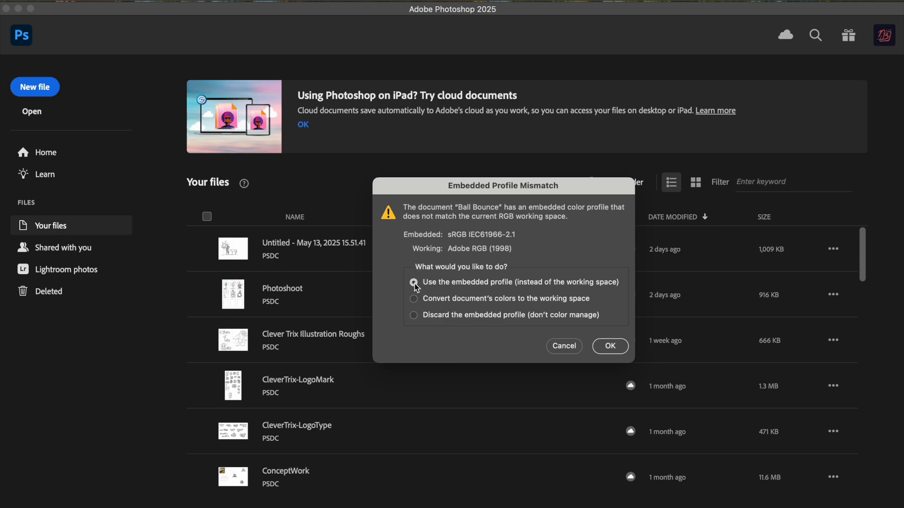
pyautogui.click(618, 346)
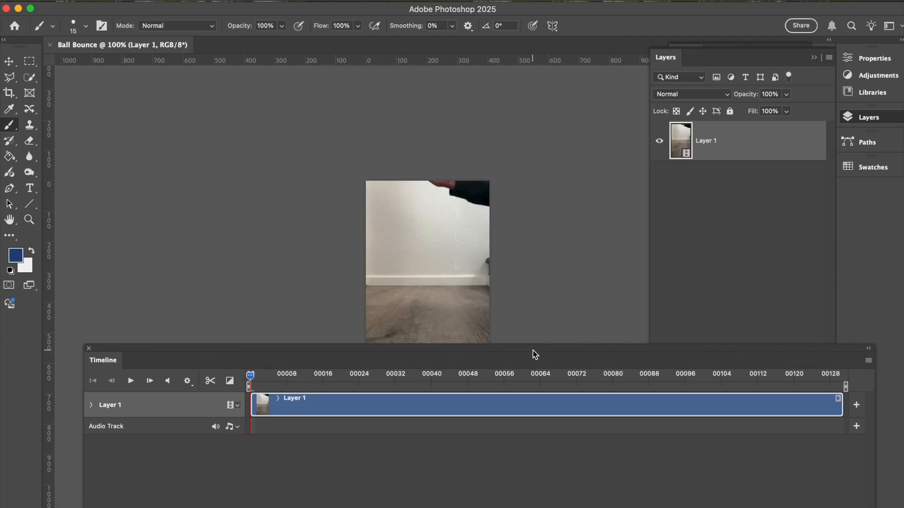
# - Move the floating Timeline higher and make sure Timeline is enabled among the shown windows
pyautogui.moveTo(529, 355); pyautogui.dragTo(494, 331)
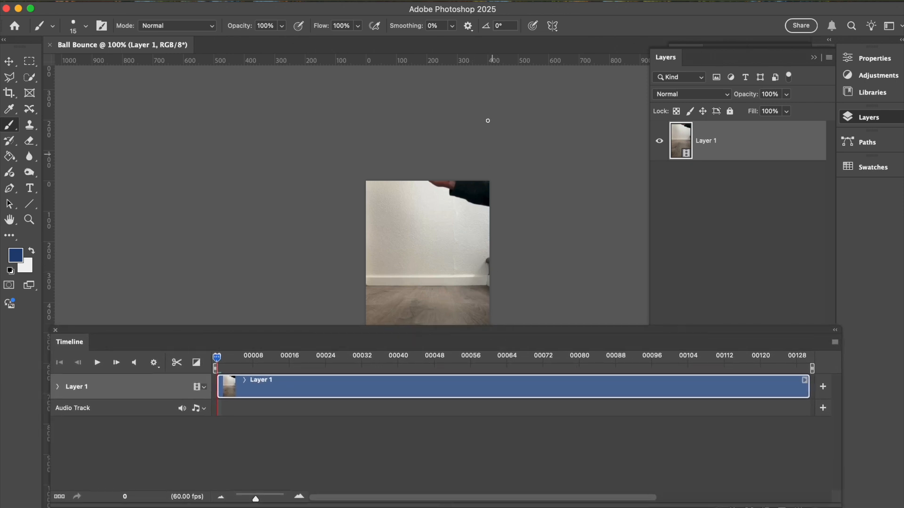
pyautogui.click(518, 0)
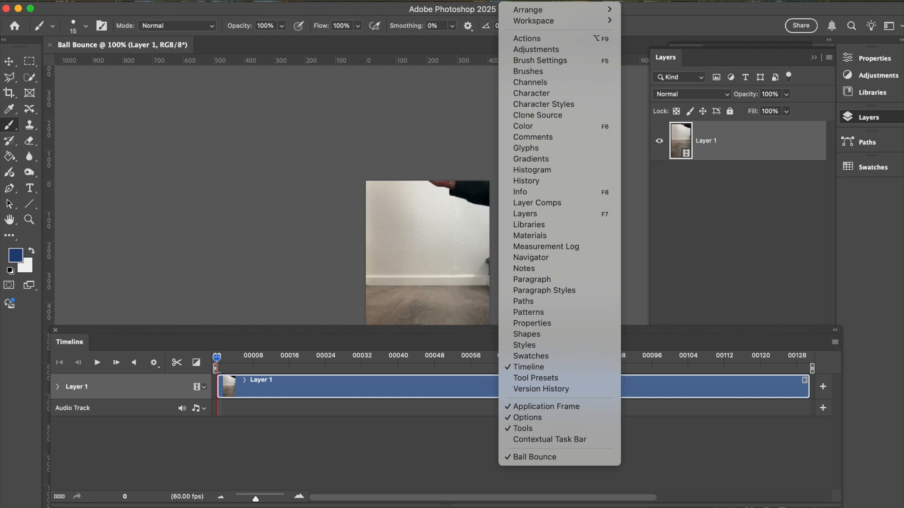
pyautogui.click(601, 370)
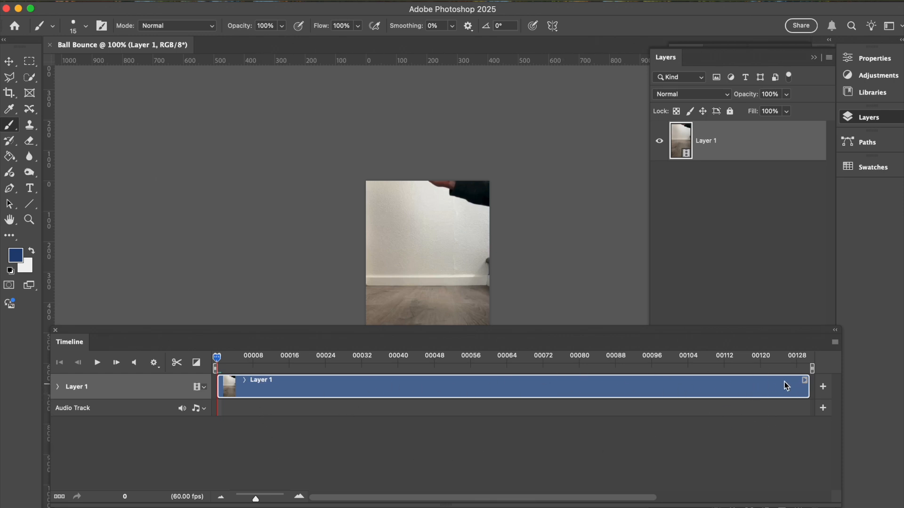
# - Resize and reposition the Timeline and Layers panels so the entire video frame fits in view between them
pyautogui.moveTo(819, 331); pyautogui.dragTo(823, 320)
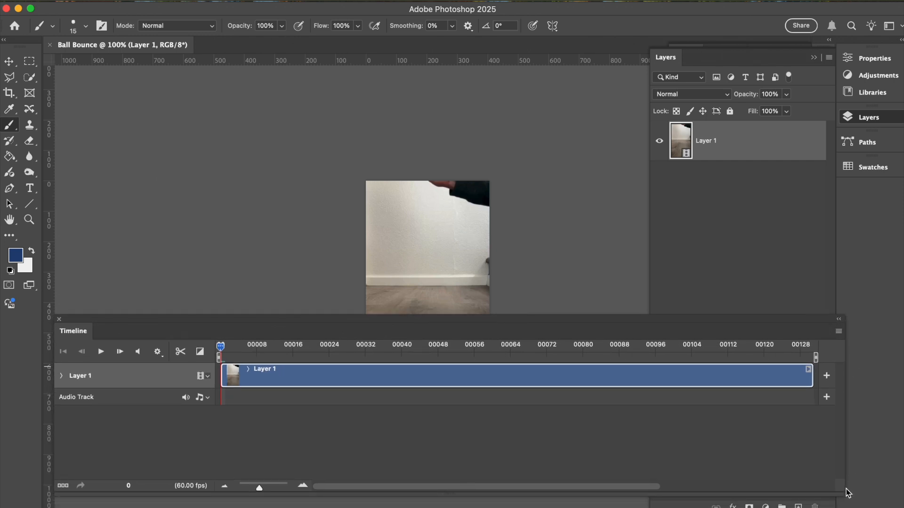
pyautogui.moveTo(845, 498); pyautogui.dragTo(615, 492)
pyautogui.moveTo(732, 494); pyautogui.dragTo(744, 305)
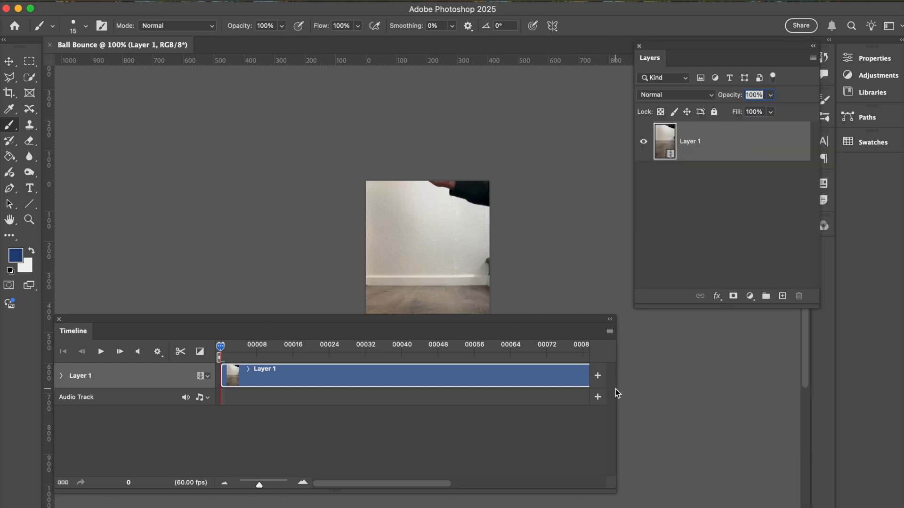
pyautogui.moveTo(618, 389); pyautogui.dragTo(799, 414)
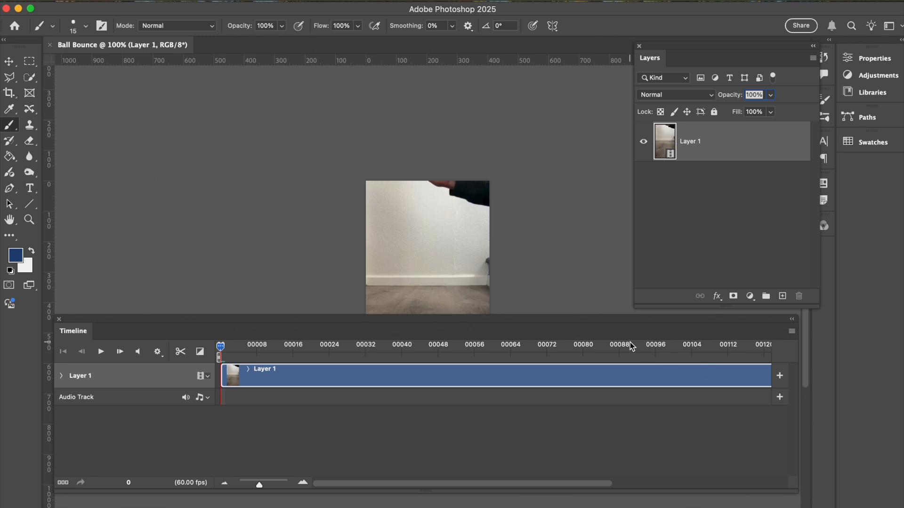
pyautogui.moveTo(612, 317); pyautogui.dragTo(612, 339)
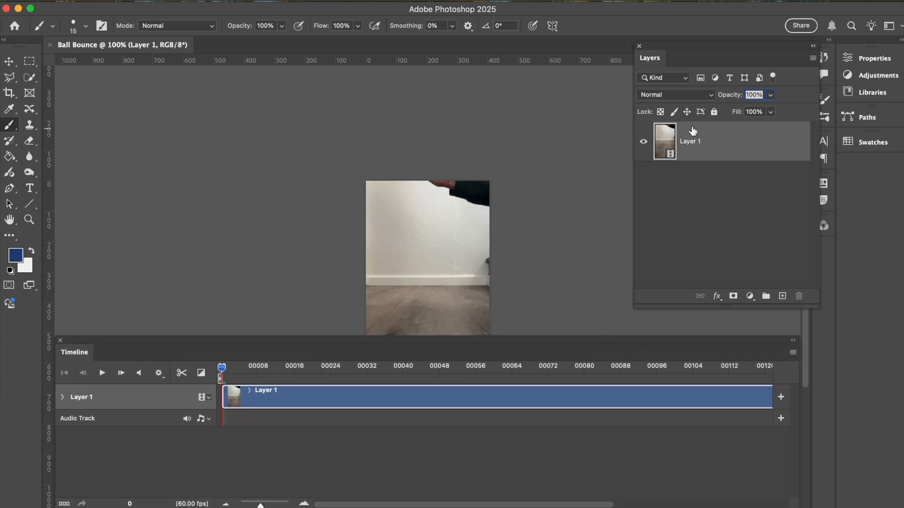
pyautogui.moveTo(696, 44)
pyautogui.mouseDown()
pyautogui.moveTo(758, 48)
pyautogui.moveTo(710, 52)
pyautogui.mouseUp()
pyautogui.moveTo(472, 300); pyautogui.dragTo(471, 228)
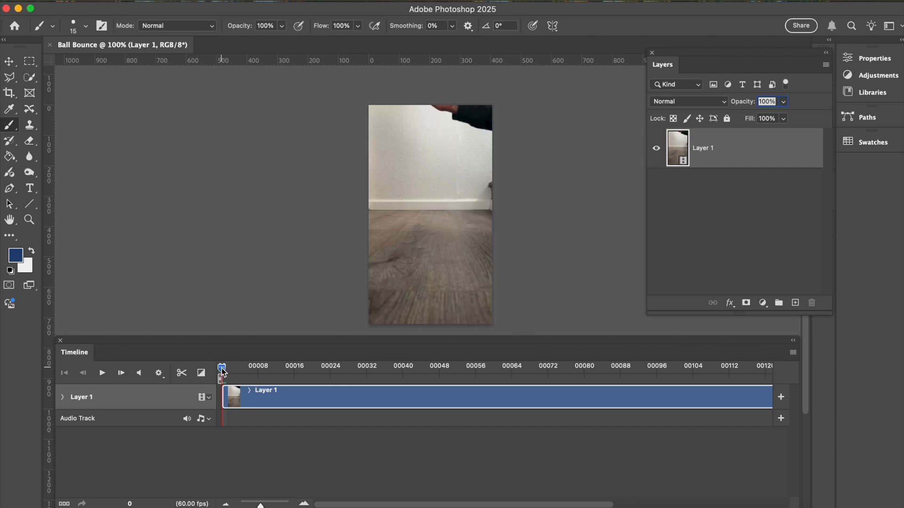
# - Preview the ball bounce footage on the timeline several times and return the playhead to frame 0
pyautogui.moveTo(223, 374)
pyautogui.mouseDown()
pyautogui.moveTo(379, 386)
pyautogui.moveTo(711, 373)
pyautogui.moveTo(288, 347)
pyautogui.moveTo(202, 369)
pyautogui.moveTo(212, 377)
pyautogui.mouseUp()
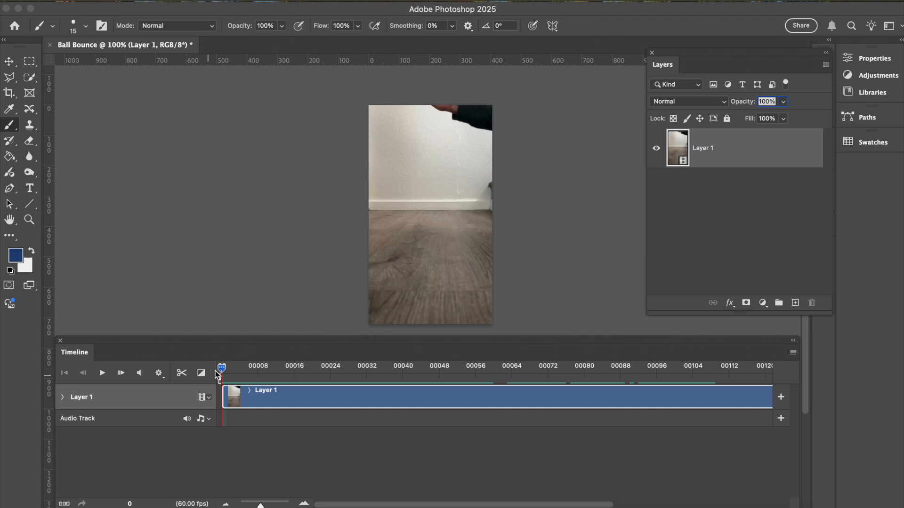
pyautogui.press('space')
pyautogui.moveTo(223, 378); pyautogui.dragTo(226, 356)
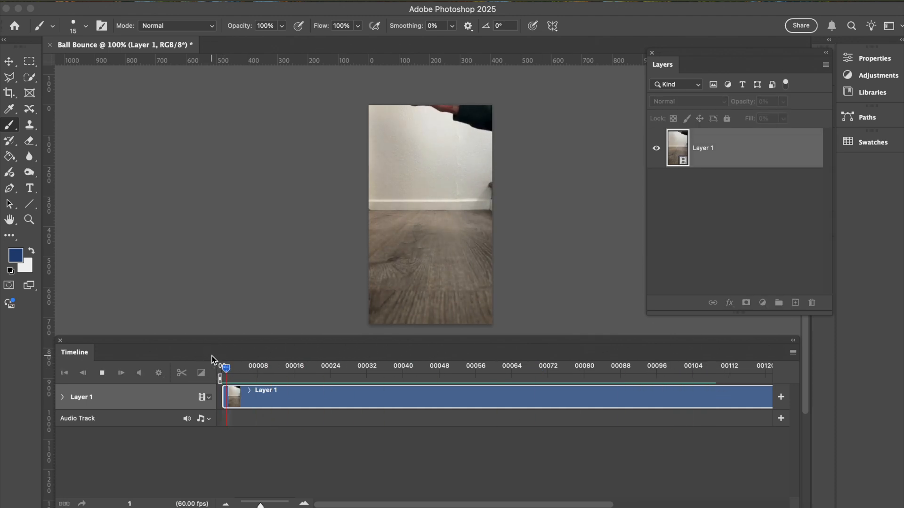
pyautogui.press('space')
pyautogui.press('space')
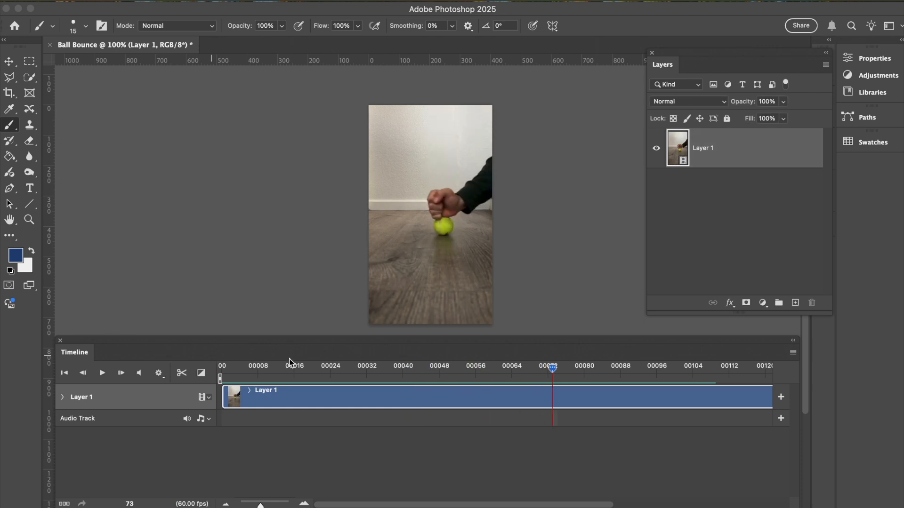
pyautogui.moveTo(554, 373); pyautogui.dragTo(223, 370)
pyautogui.press('space')
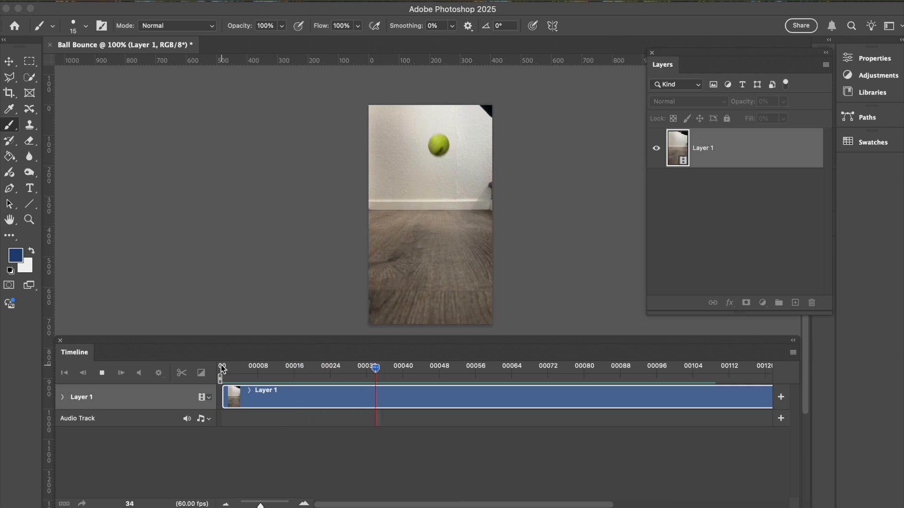
pyautogui.press('space')
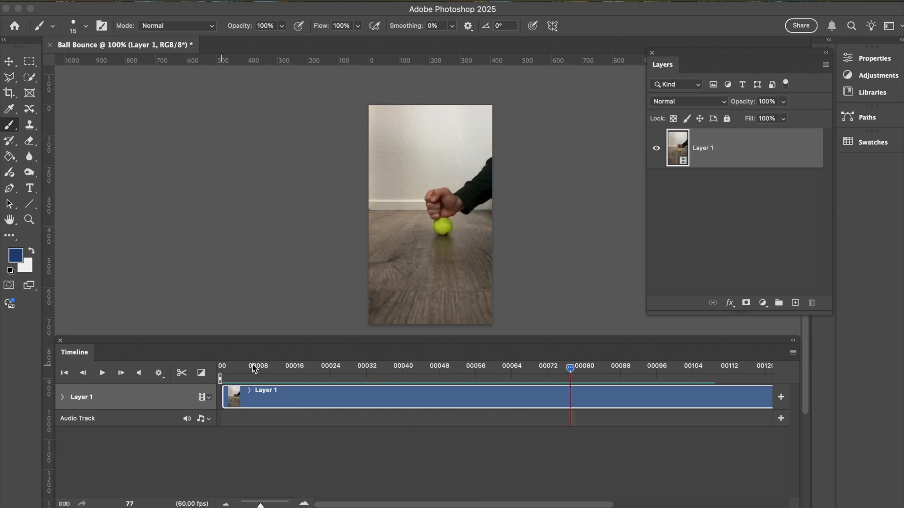
pyautogui.press('space')
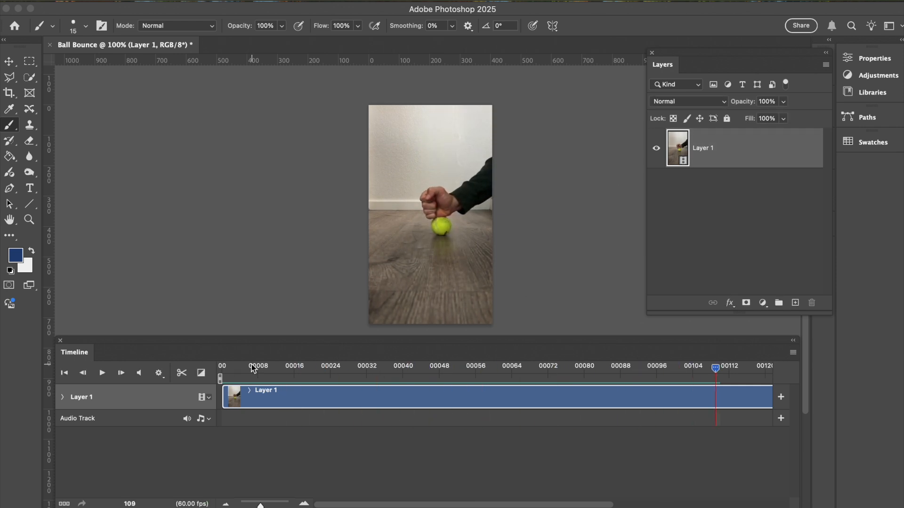
pyautogui.moveTo(716, 368); pyautogui.dragTo(215, 348)
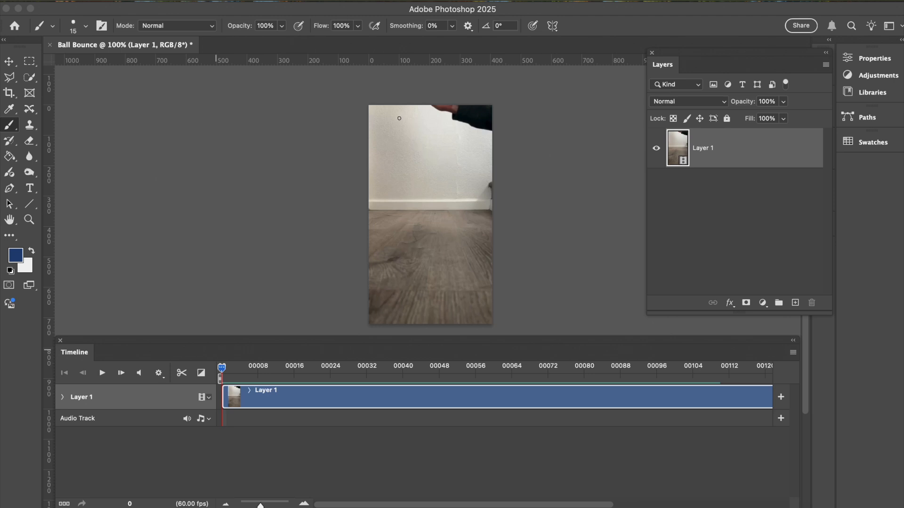
# - Expand the canvas with a 16:9 crop that encloses the whole vertical video with empty space on both sides
pyautogui.click(9, 60)
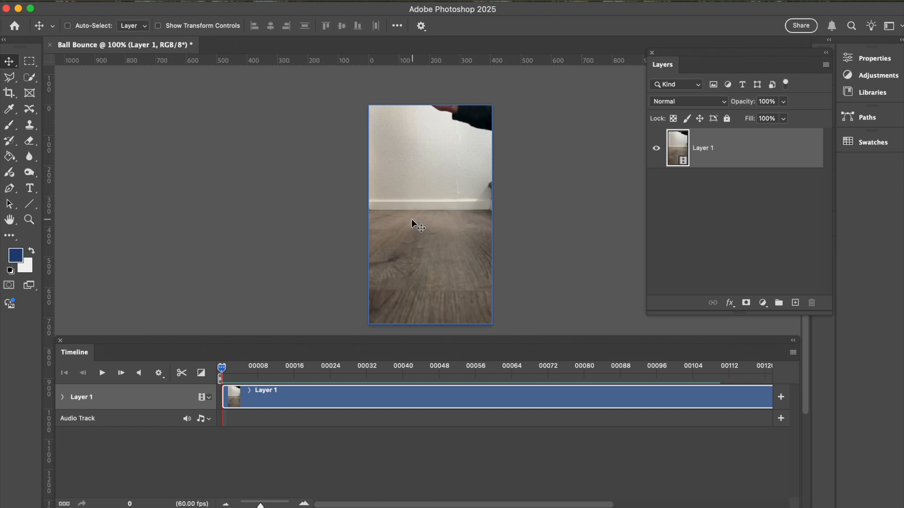
pyautogui.click(12, 96)
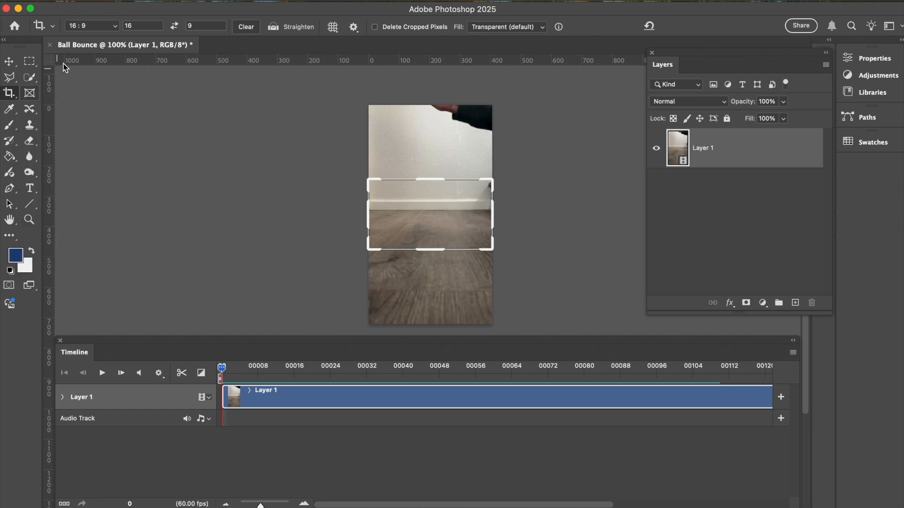
pyautogui.click(115, 27)
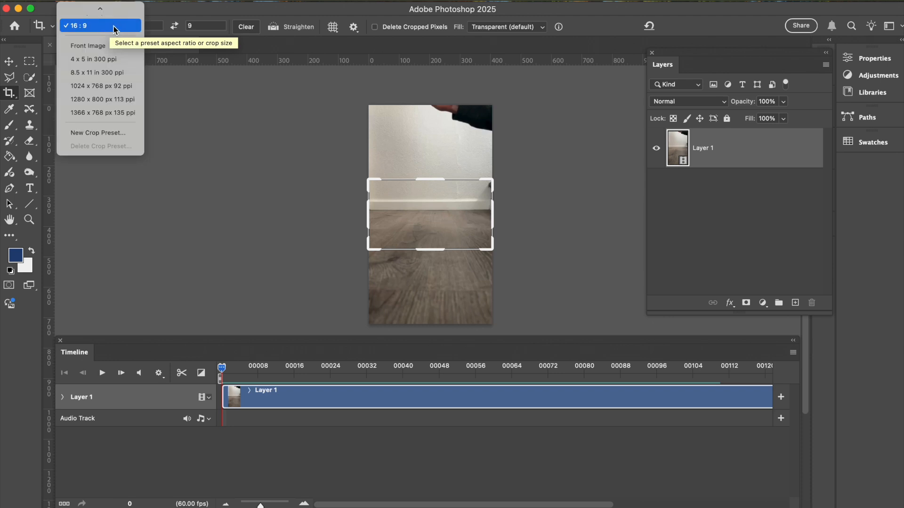
pyautogui.moveTo(112, 5)
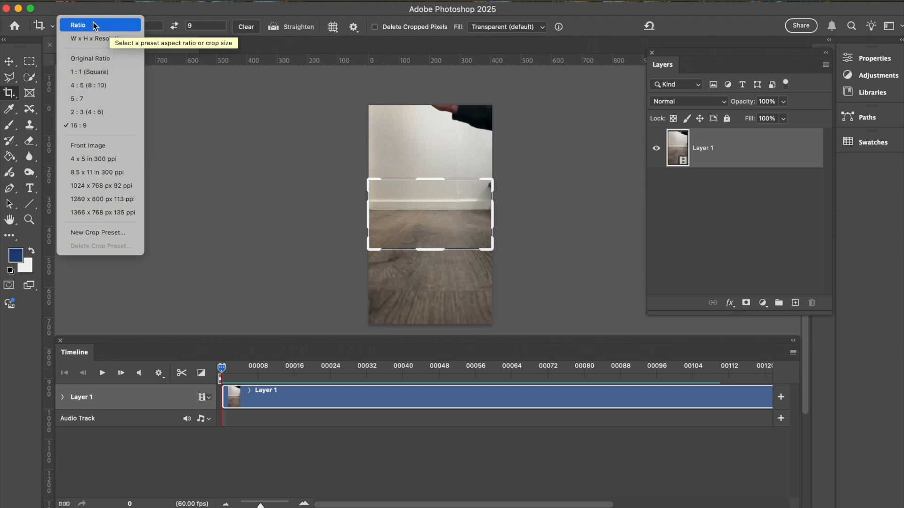
pyautogui.click(89, 126)
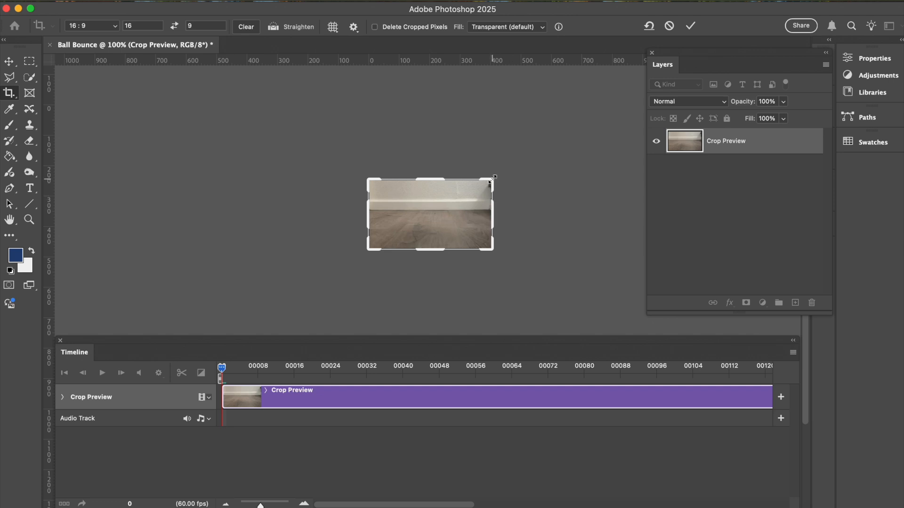
pyautogui.moveTo(493, 179); pyautogui.dragTo(625, 104)
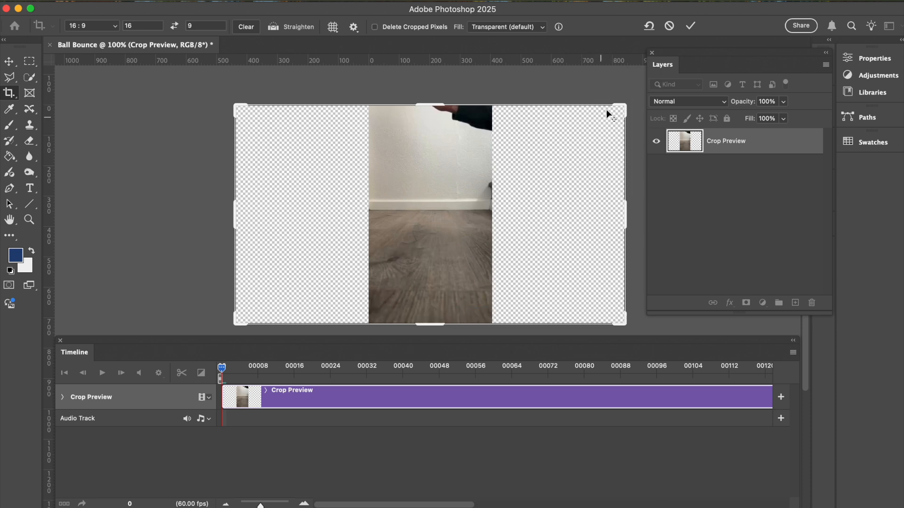
pyautogui.moveTo(235, 105)
pyautogui.mouseDown()
pyautogui.moveTo(213, 92)
pyautogui.moveTo(229, 101)
pyautogui.mouseUp()
pyautogui.press('Return')
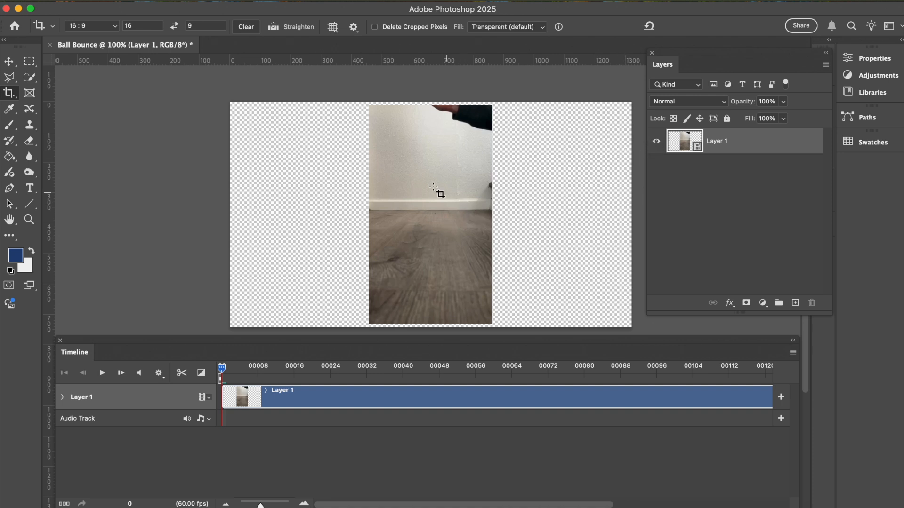
# - Try playing the video with its layer moved toward the canvas's lower-left corner, and move the layer back to the center
pyautogui.click(9, 61)
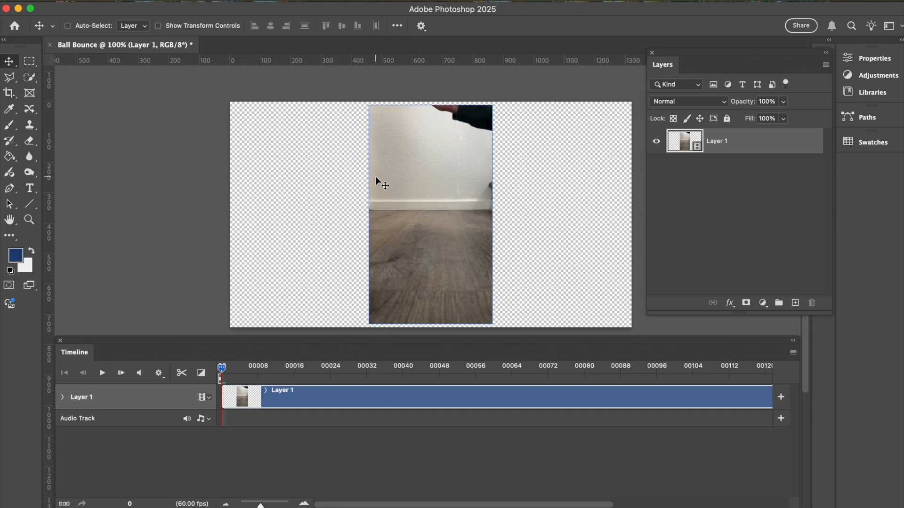
pyautogui.moveTo(448, 181); pyautogui.dragTo(338, 238)
pyautogui.press('space')
pyautogui.press('space')
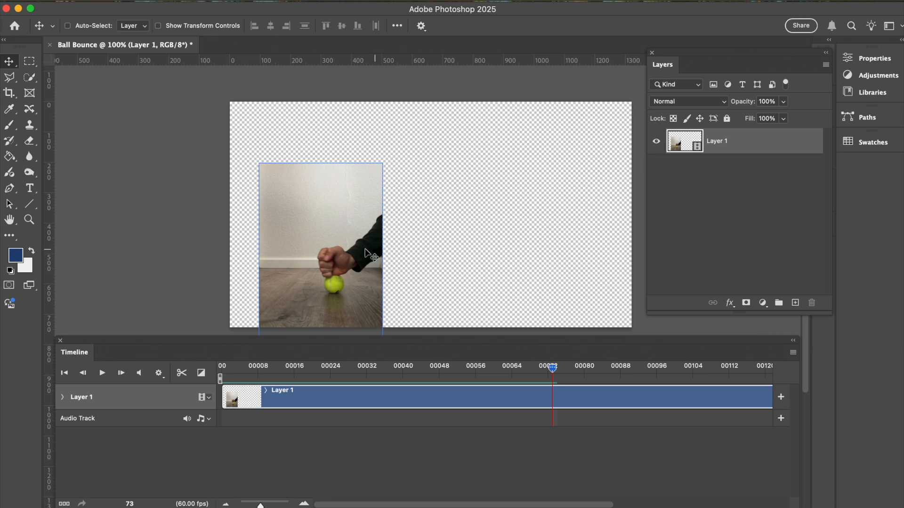
pyautogui.moveTo(334, 246); pyautogui.dragTo(443, 190)
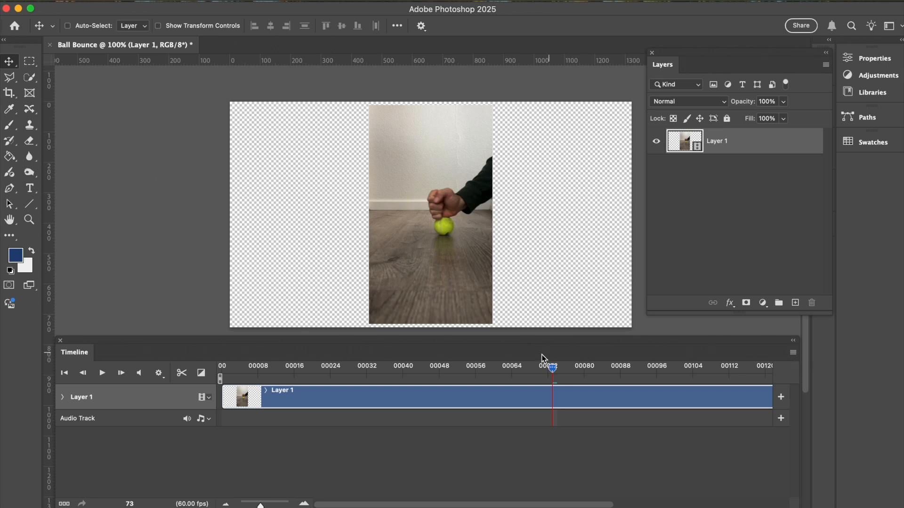
# - Set the timeline frame rate to 15 fps and scrub the playhead to the end of the clip
pyautogui.click(793, 353)
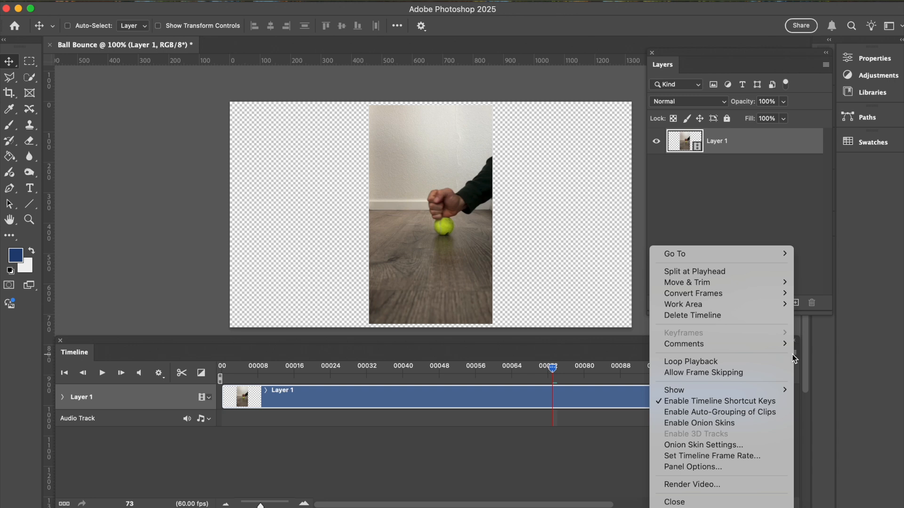
pyautogui.click(720, 462)
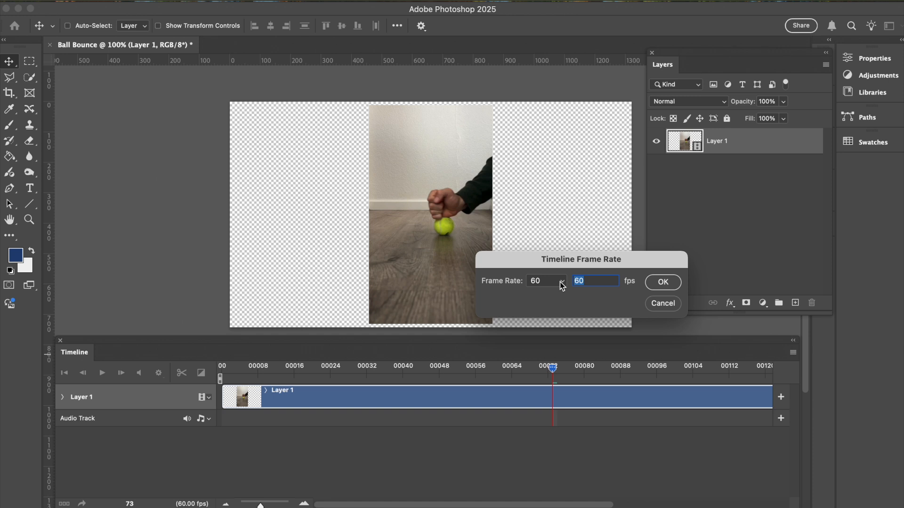
pyautogui.click(546, 280)
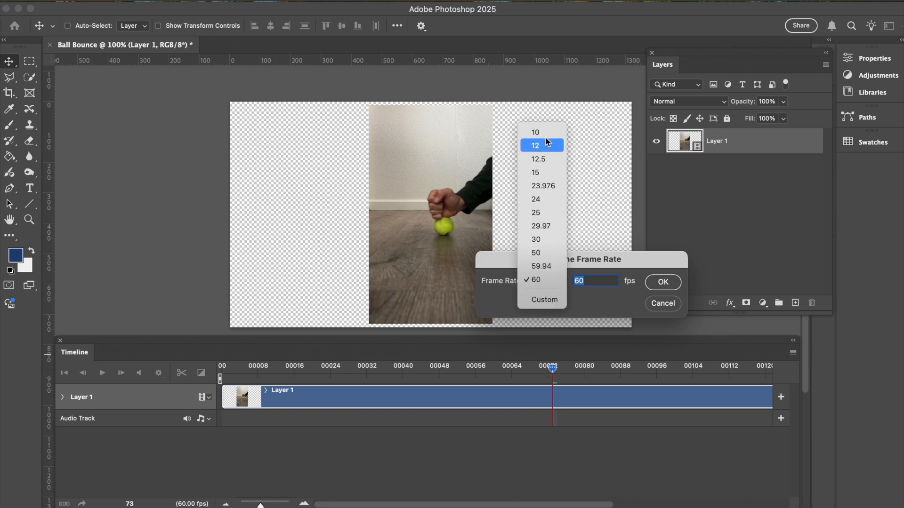
pyautogui.click(544, 175)
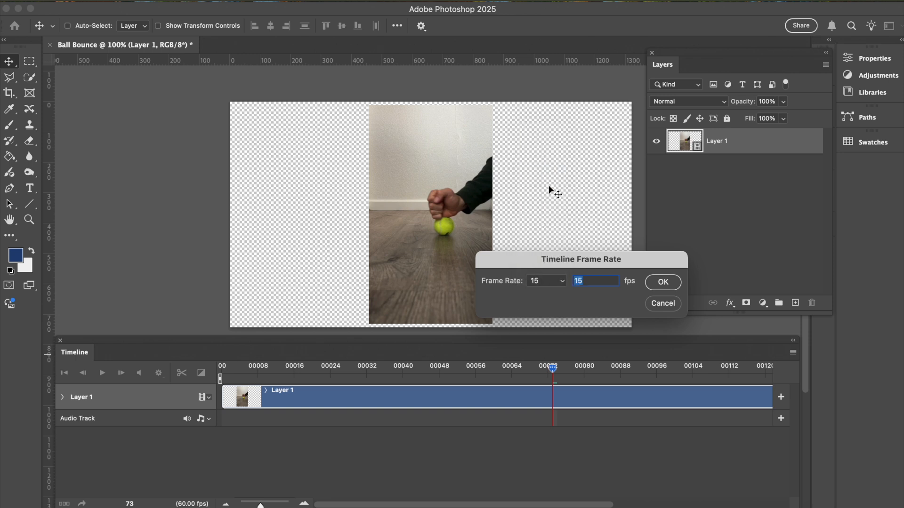
pyautogui.click(663, 282)
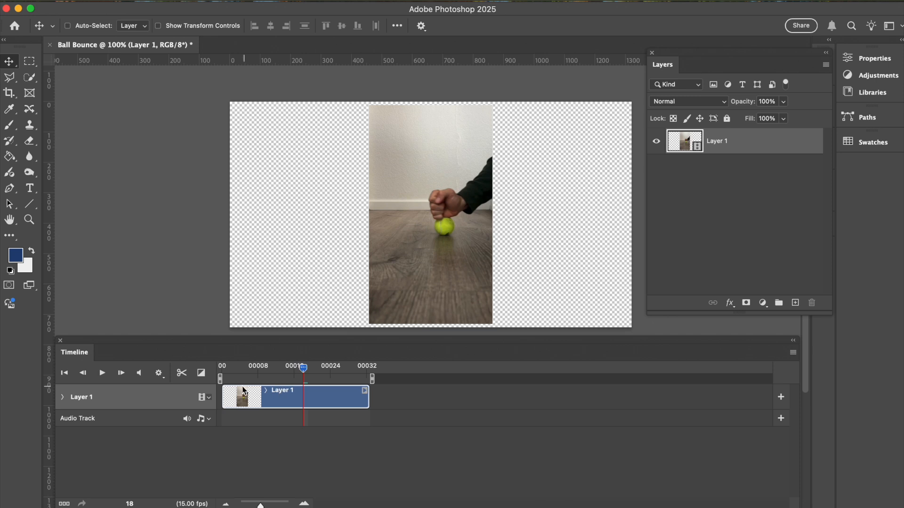
pyautogui.moveTo(302, 379); pyautogui.dragTo(375, 373)
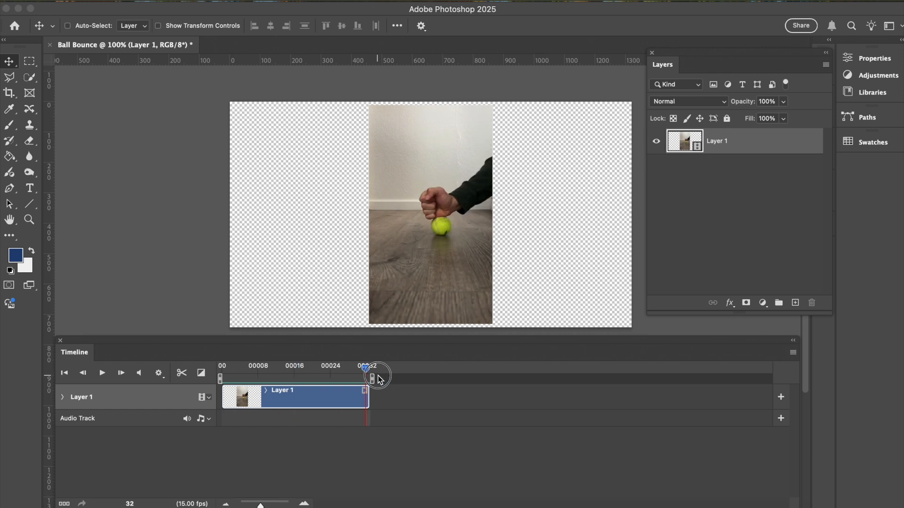
# - Keep Frame Number as the timeline units in the Animation Panel Options and select the video clip
pyautogui.click(793, 354)
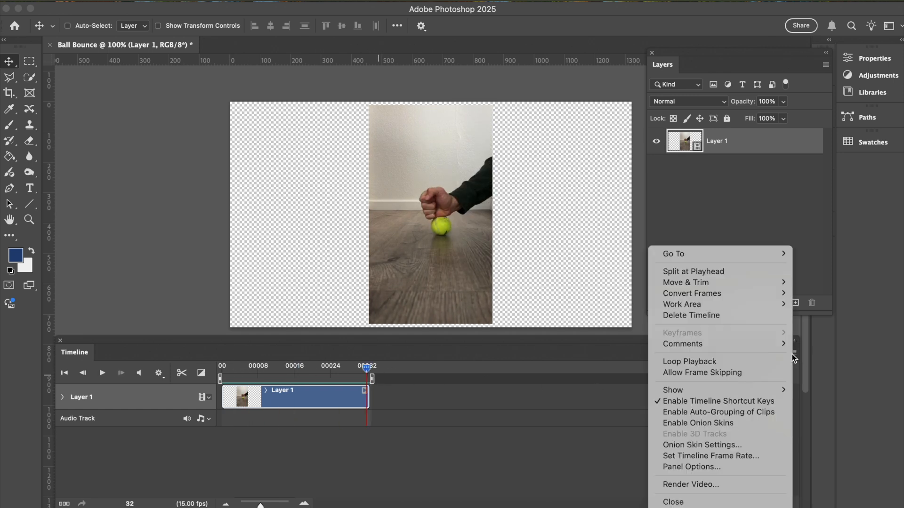
pyautogui.click(729, 468)
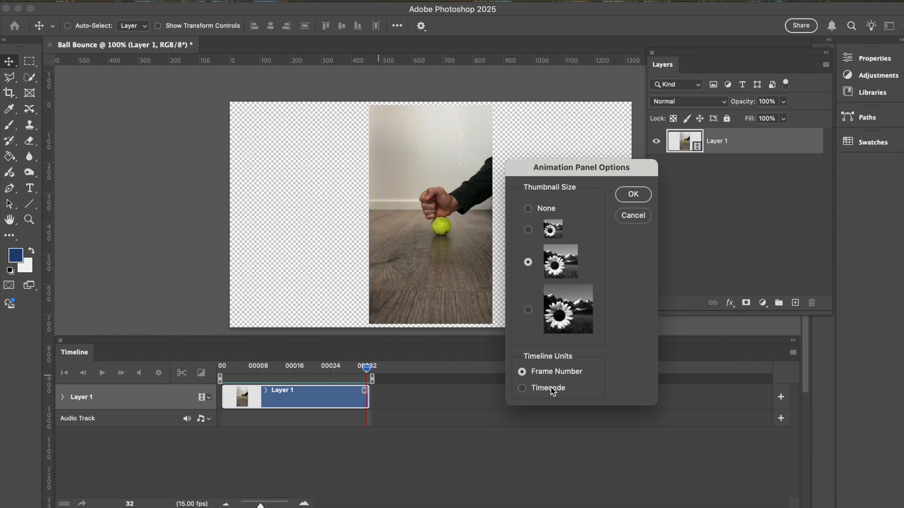
pyautogui.click(641, 196)
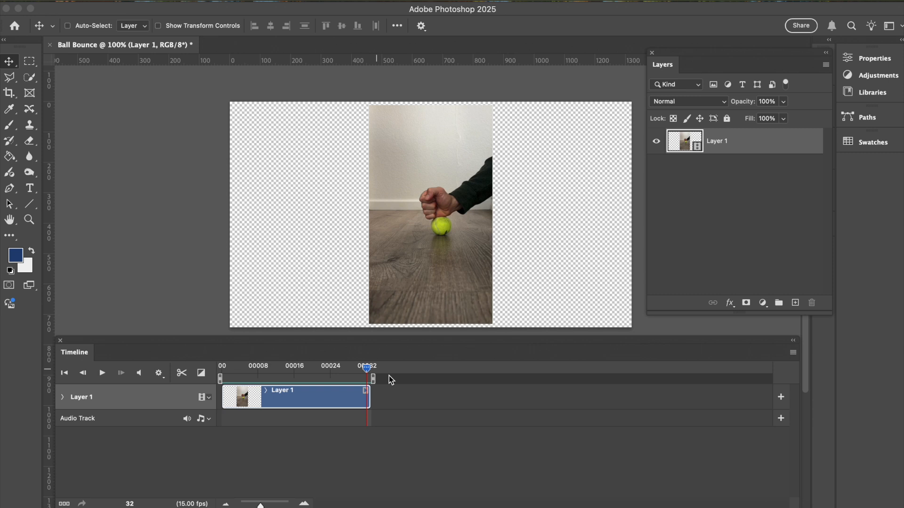
pyautogui.click(370, 399)
# - Add a white (ffffff) Solid Color fill layer and place it beneath the video layer as a backdrop
pyautogui.click(764, 303)
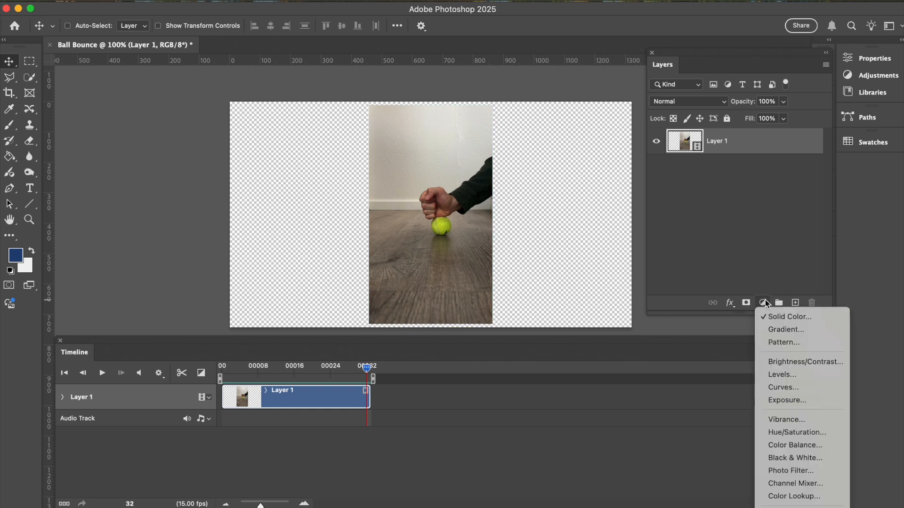
pyautogui.click(794, 321)
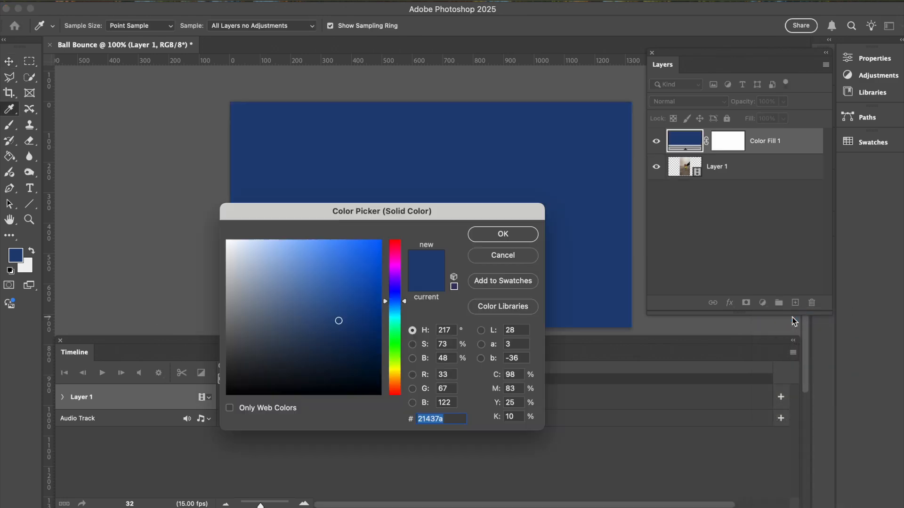
pyautogui.moveTo(249, 243); pyautogui.dragTo(177, 226)
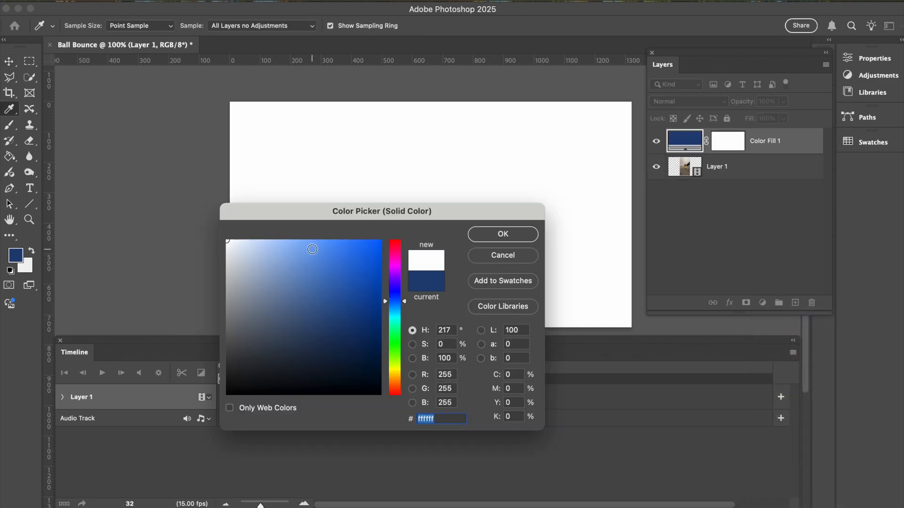
pyautogui.click(512, 239)
pyautogui.moveTo(793, 141); pyautogui.dragTo(791, 170)
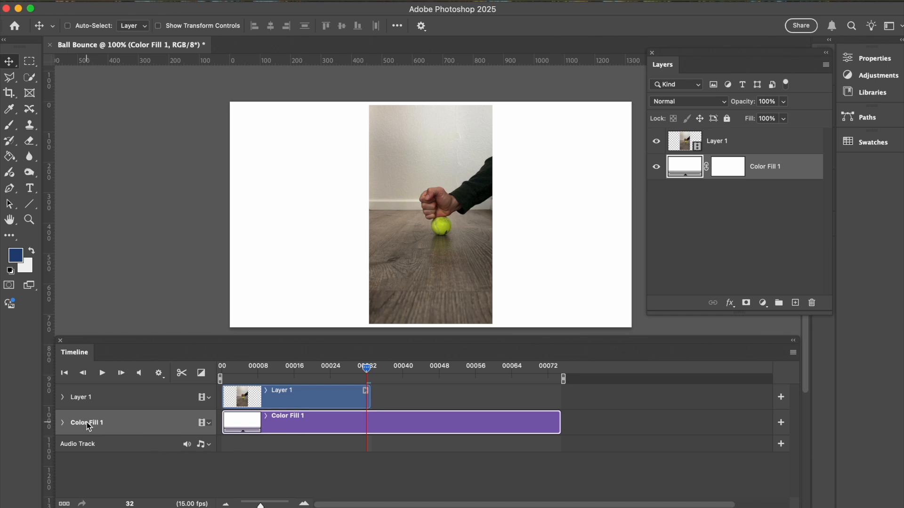
# - Extend the Color Fill 1 clip on the timeline to about frame 180, well past the end of the video clip
pyautogui.click(104, 401)
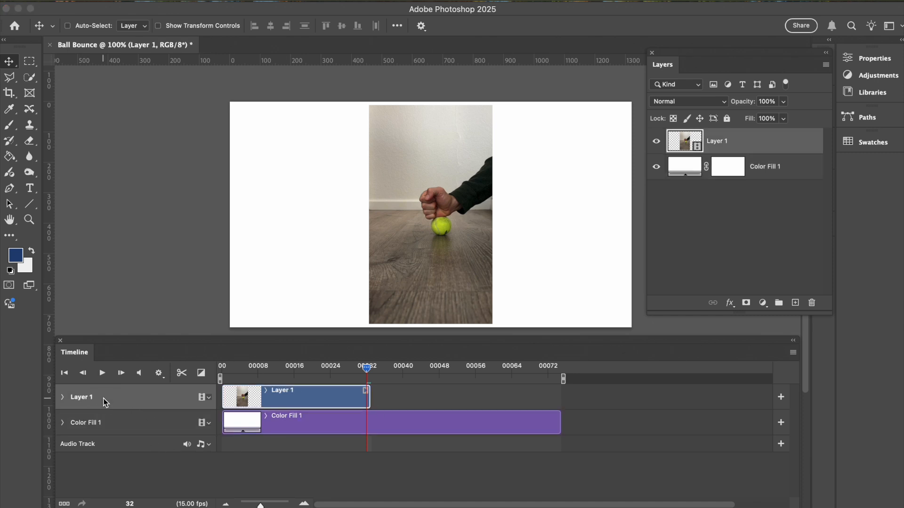
pyautogui.click(101, 426)
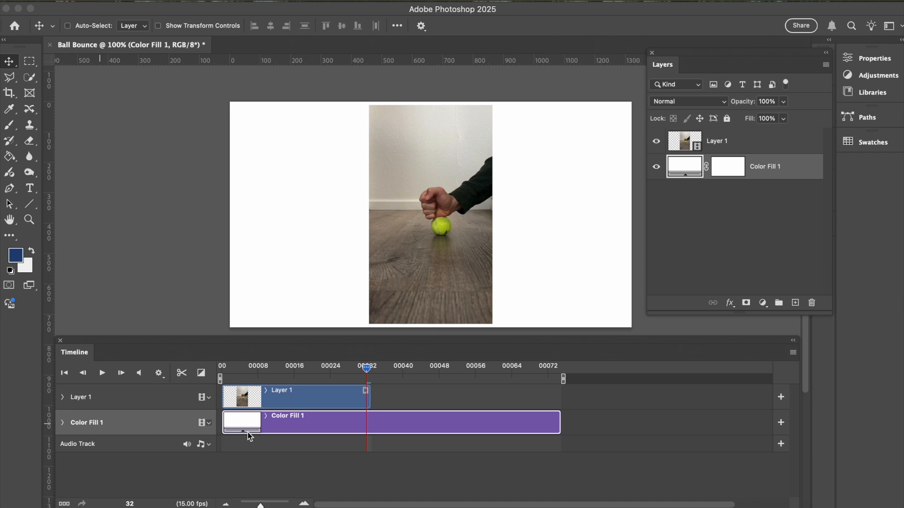
pyautogui.moveTo(561, 423); pyautogui.dragTo(641, 427)
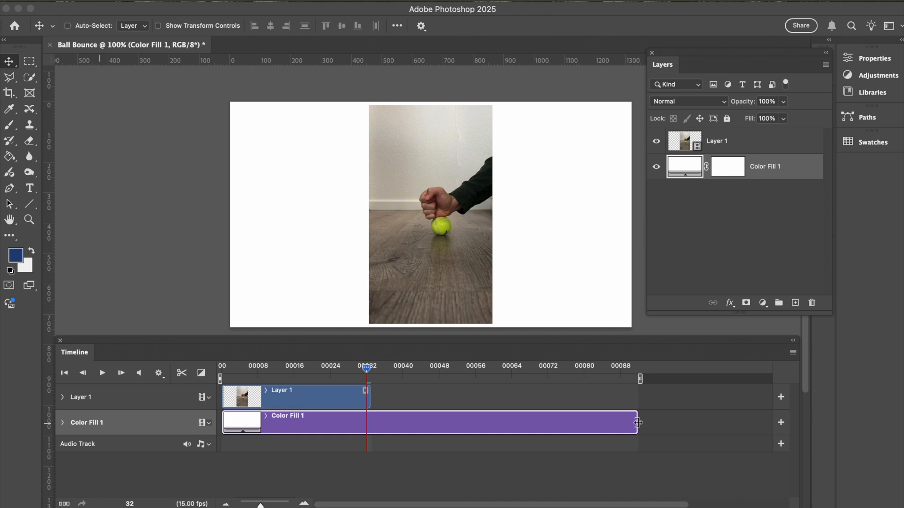
pyautogui.moveTo(637, 423); pyautogui.dragTo(742, 420)
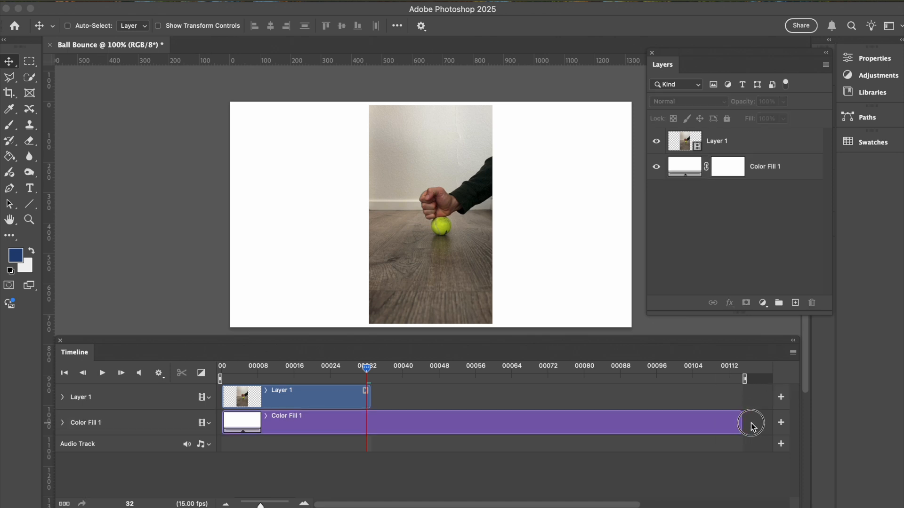
pyautogui.moveTo(741, 422)
pyautogui.mouseDown()
pyautogui.moveTo(772, 424)
pyautogui.moveTo(710, 420)
pyautogui.moveTo(777, 420)
pyautogui.moveTo(706, 419)
pyautogui.moveTo(779, 419)
pyautogui.moveTo(663, 424)
pyautogui.mouseUp()
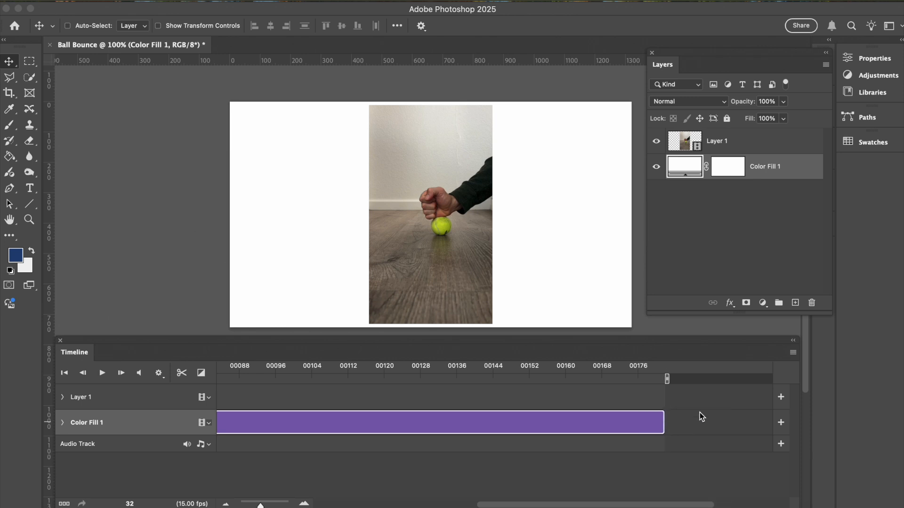
pyautogui.moveTo(632, 503); pyautogui.dragTo(449, 502)
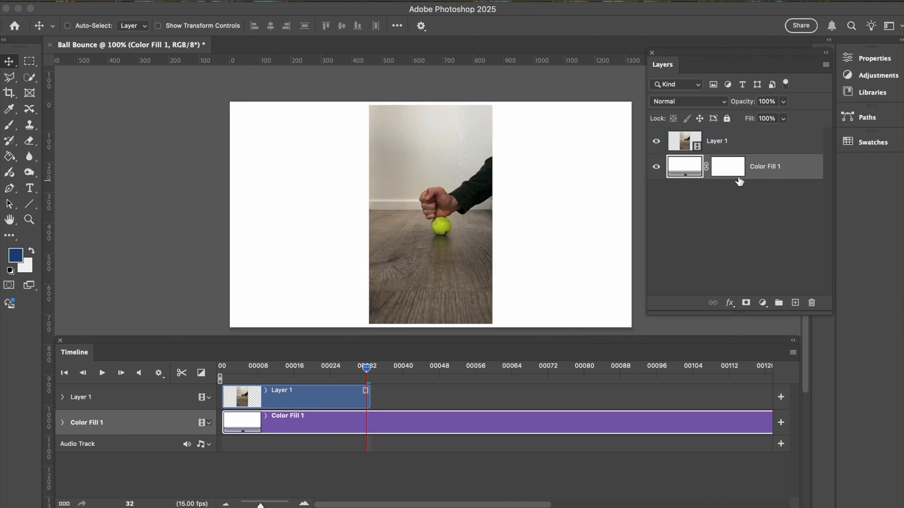
# - Rename the color fill layer "Background" and the video layer "Footage"
pyautogui.doubleClick(767, 168)
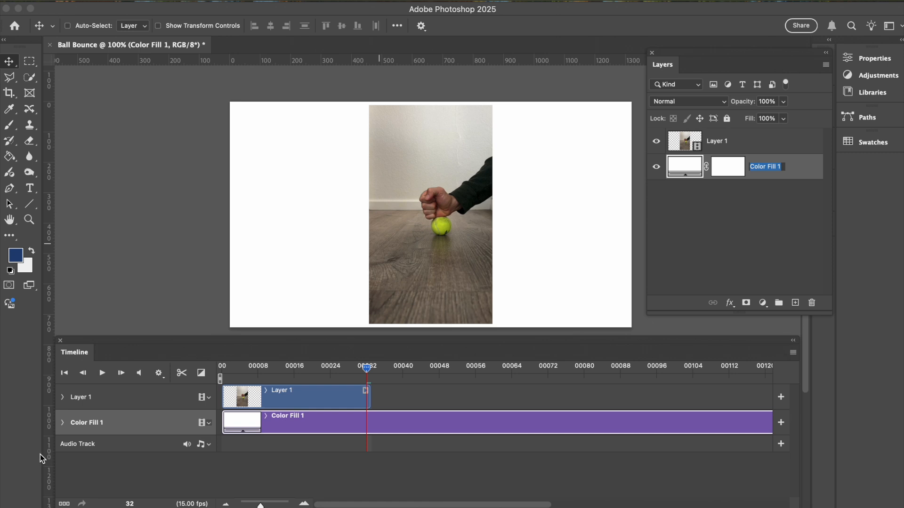
pyautogui.write('Background')
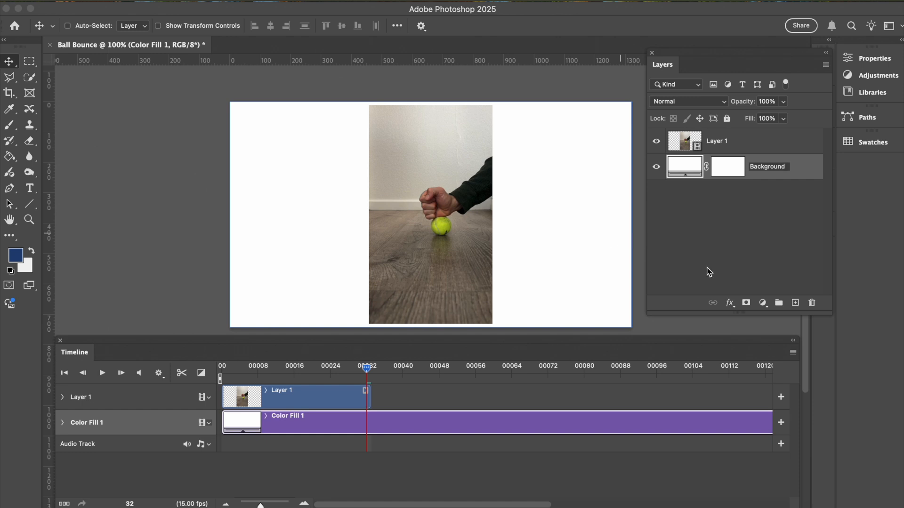
pyautogui.click(730, 264)
pyautogui.click(719, 142)
pyautogui.doubleClick(723, 141)
pyautogui.write('Foot')
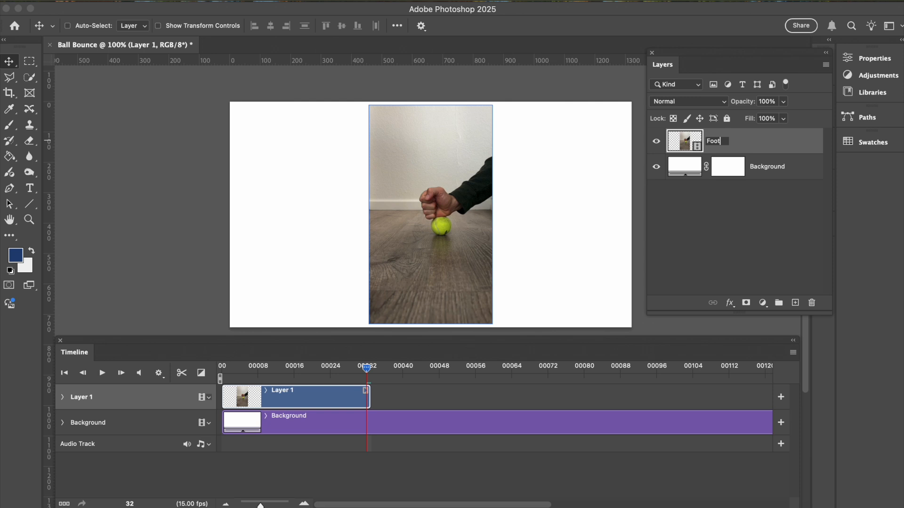
pyautogui.write('age')
pyautogui.click(761, 217)
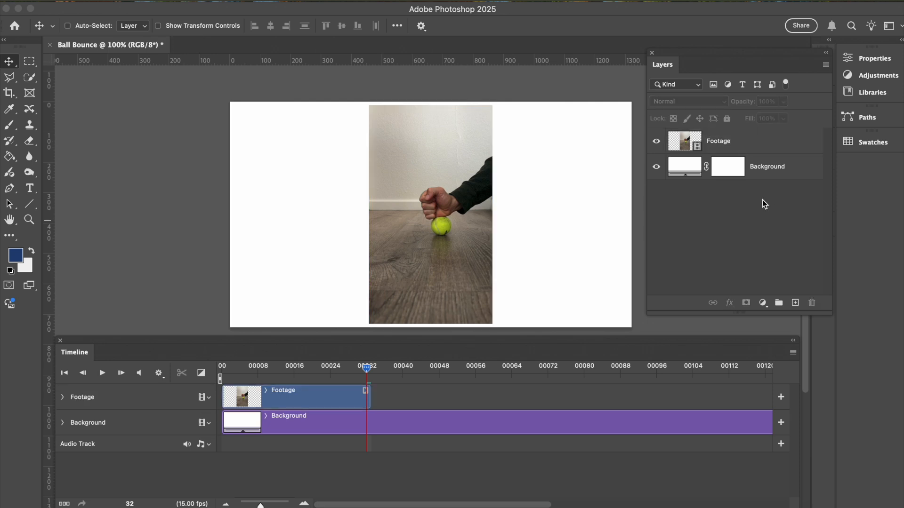
# - Shift the Footage clip along the timeline so it starts at about frame 28, and place the playhead at its start
pyautogui.moveTo(366, 368); pyautogui.dragTo(262, 366)
pyautogui.moveTo(314, 401); pyautogui.dragTo(578, 407)
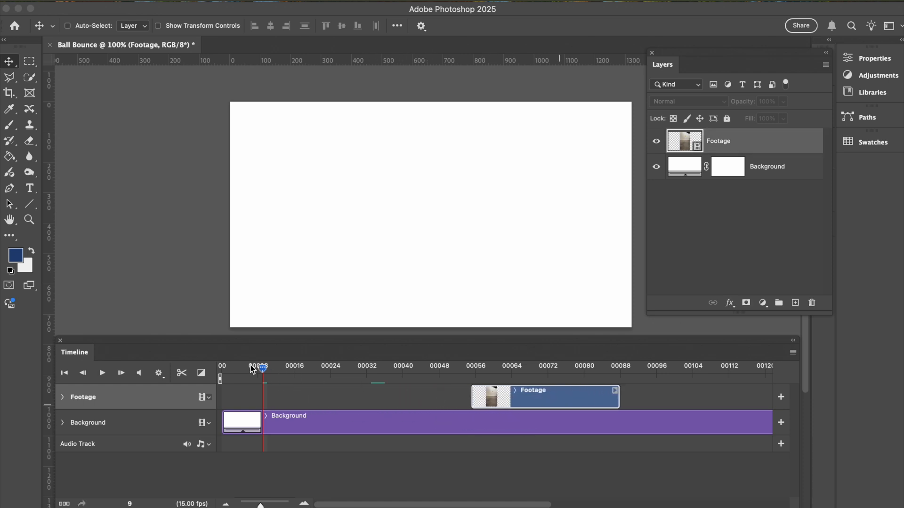
pyautogui.moveTo(262, 370); pyautogui.dragTo(295, 379)
pyautogui.moveTo(557, 406); pyautogui.dragTo(420, 402)
pyautogui.moveTo(295, 373)
pyautogui.mouseDown()
pyautogui.moveTo(464, 377)
pyautogui.moveTo(226, 374)
pyautogui.moveTo(411, 378)
pyautogui.moveTo(303, 377)
pyautogui.mouseUp()
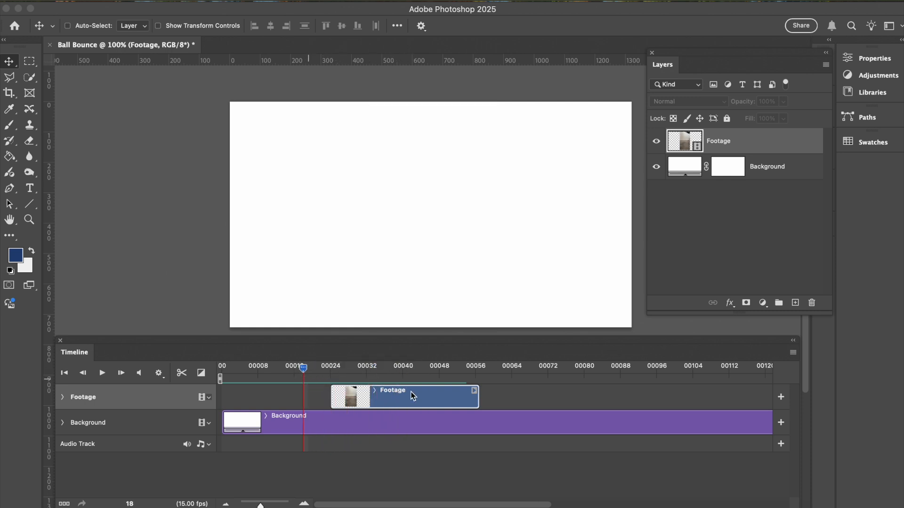
pyautogui.moveTo(421, 405)
pyautogui.mouseDown()
pyautogui.moveTo(473, 404)
pyautogui.moveTo(426, 403)
pyautogui.moveTo(434, 402)
pyautogui.mouseUp()
pyautogui.moveTo(303, 369); pyautogui.dragTo(349, 379)
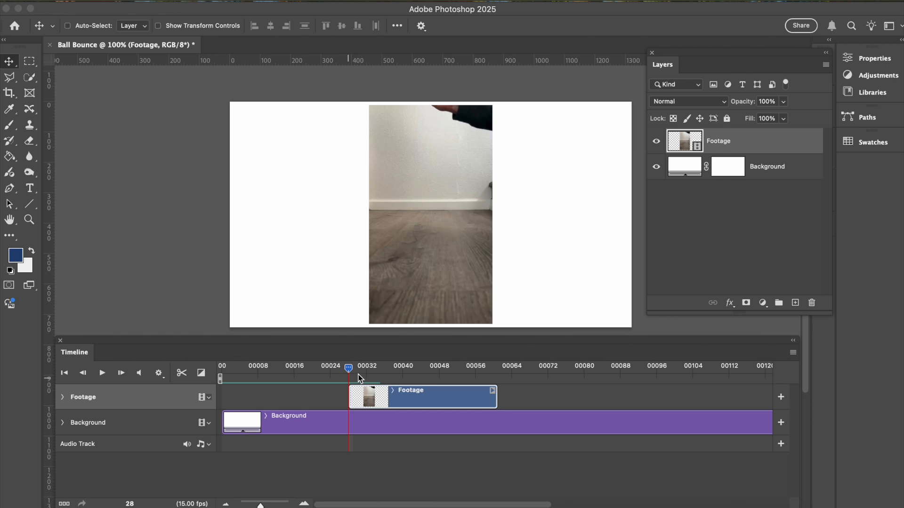
# - Scrub through the repositioned footage to frame 41 and return the playhead to frame 31, where the ball is falling
pyautogui.moveTo(349, 373); pyautogui.dragTo(408, 374)
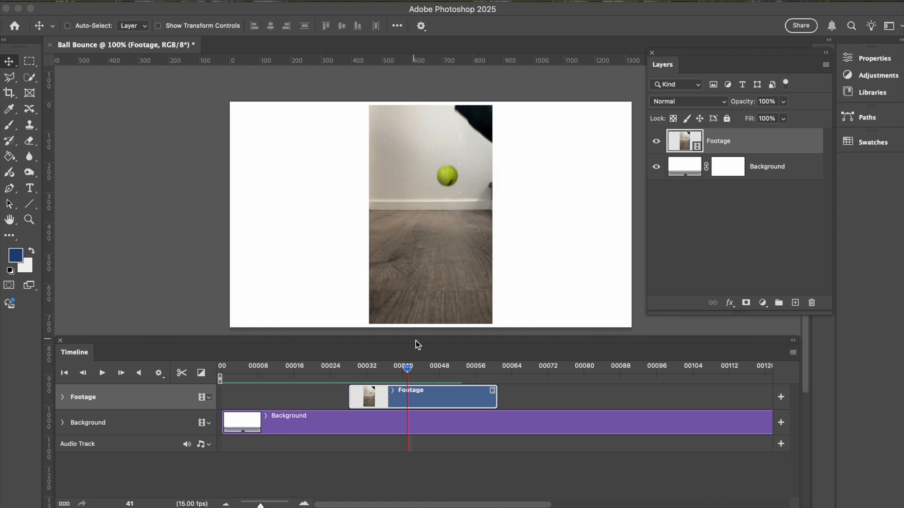
pyautogui.moveTo(407, 370); pyautogui.dragTo(363, 373)
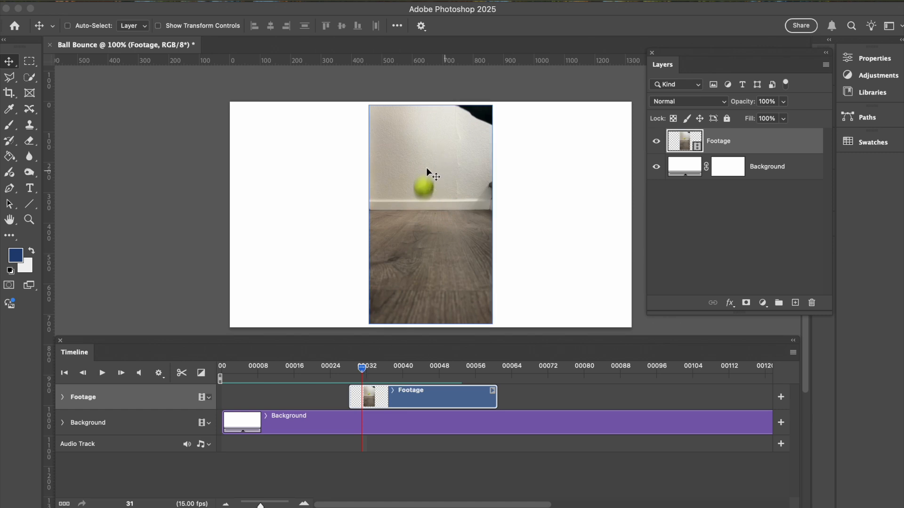
pyautogui.moveTo(362, 371); pyautogui.dragTo(362, 368)
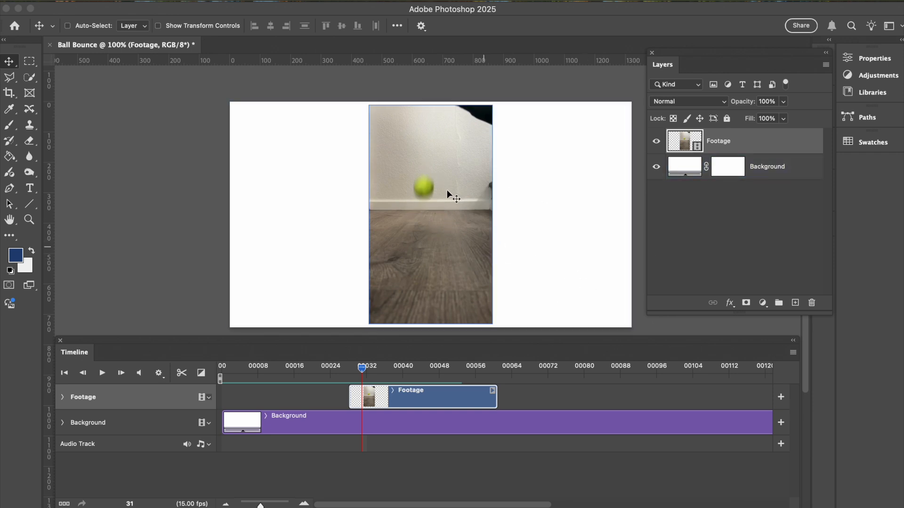
# - Open the timeline's Onion Skin Settings and set Frames After to 1
pyautogui.click(793, 354)
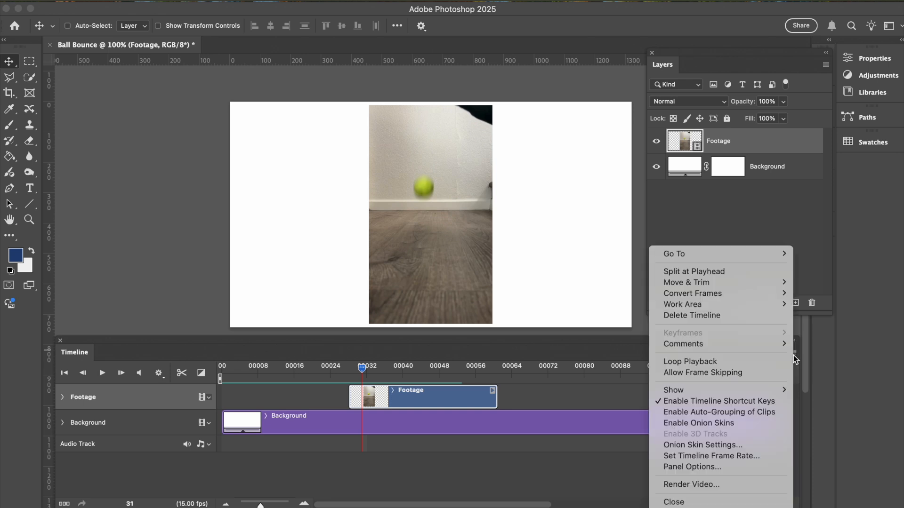
pyautogui.click(717, 446)
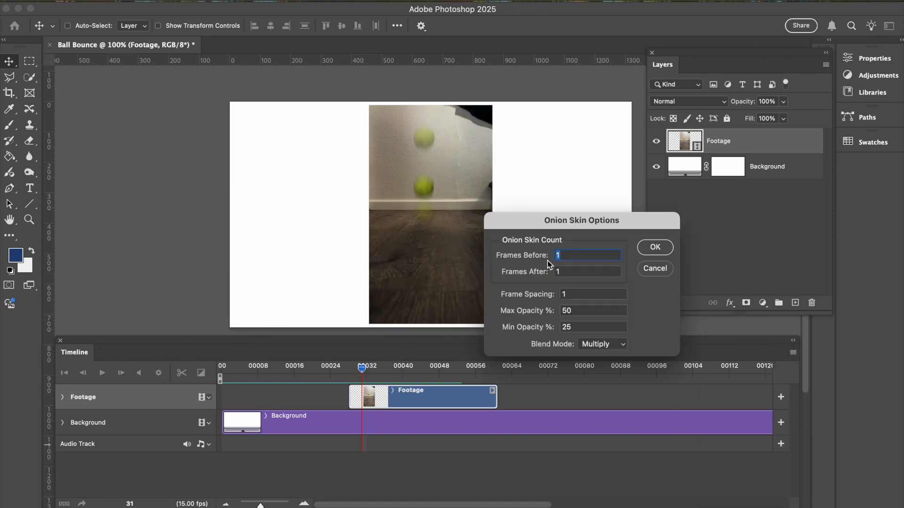
pyautogui.click(559, 270)
pyautogui.write('1')
# - Try an onion skin count of 3 frames before and 3 frames after, and return both counts to 1
pyautogui.click(557, 254)
pyautogui.write('3')
pyautogui.click(554, 272)
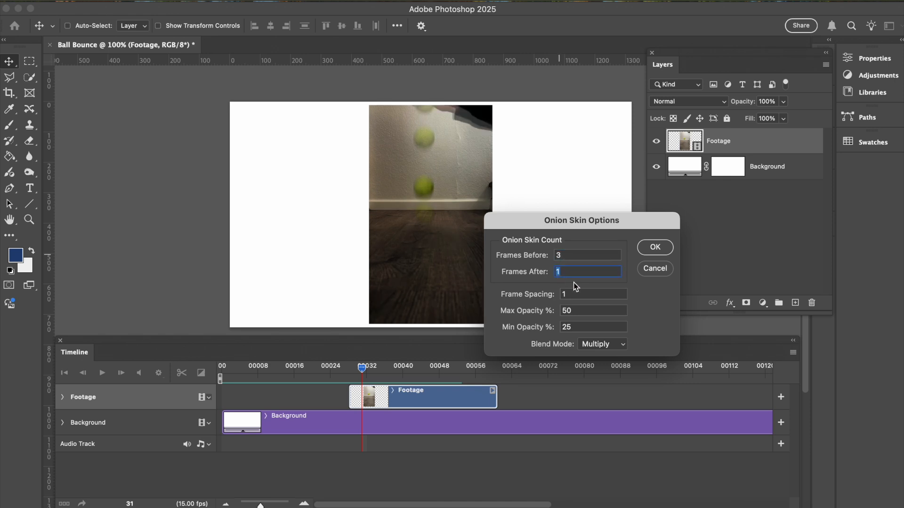
pyautogui.write('3')
pyautogui.doubleClick(587, 257)
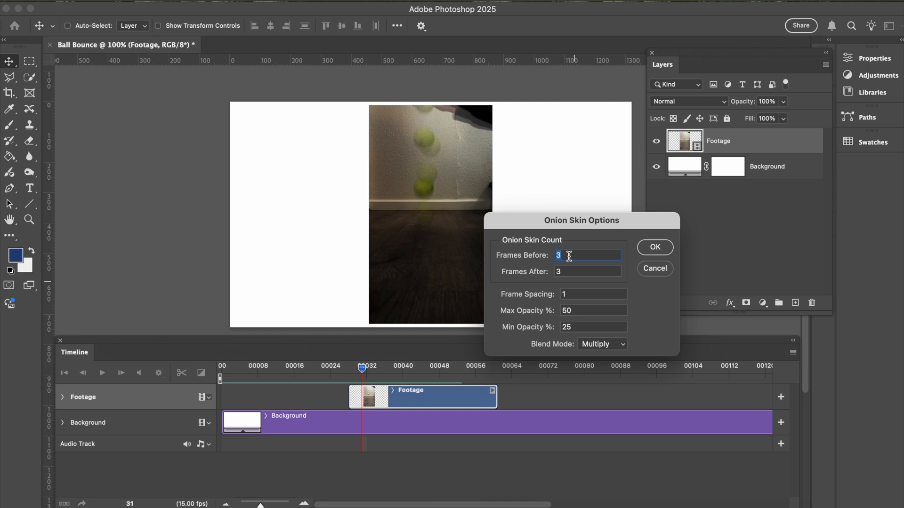
pyautogui.write('1')
pyautogui.doubleClick(560, 272)
pyautogui.write('1')
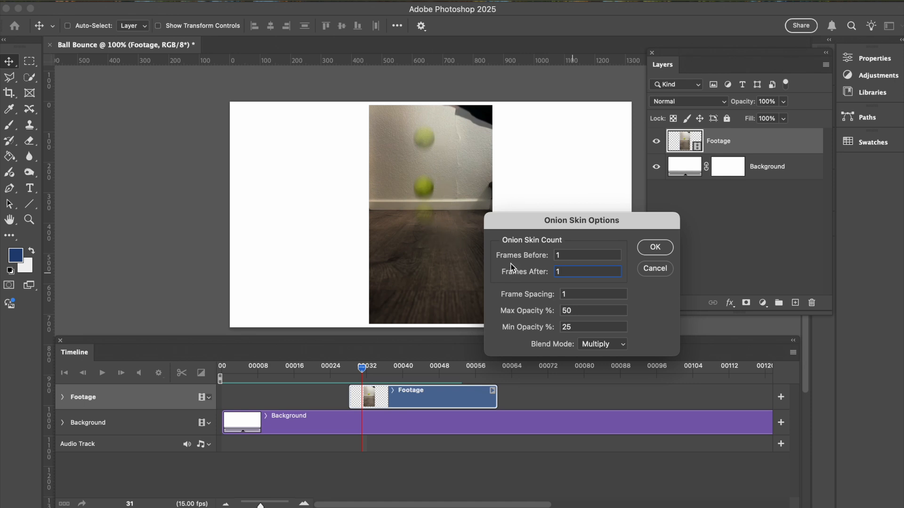
# - Try an onion skin frame spacing of 2, and return it to 1
pyautogui.click(565, 293)
pyautogui.doubleClick(565, 293)
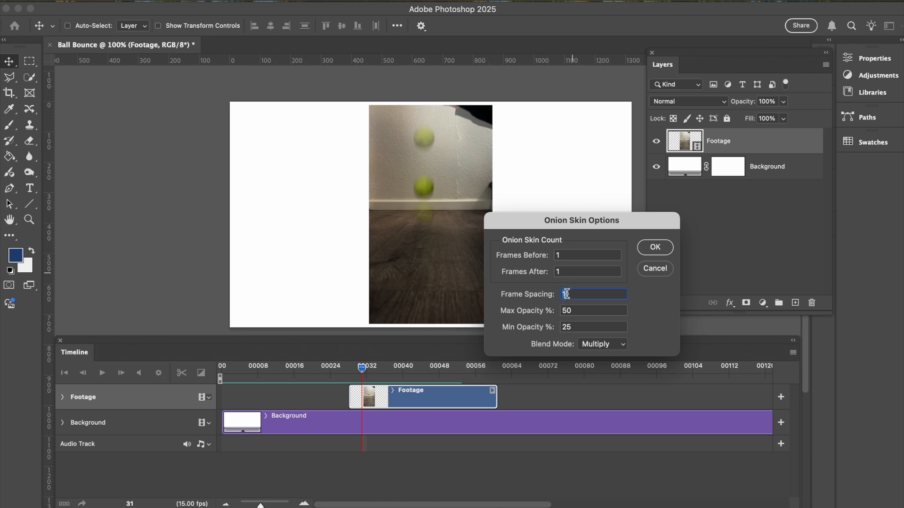
pyautogui.write('2')
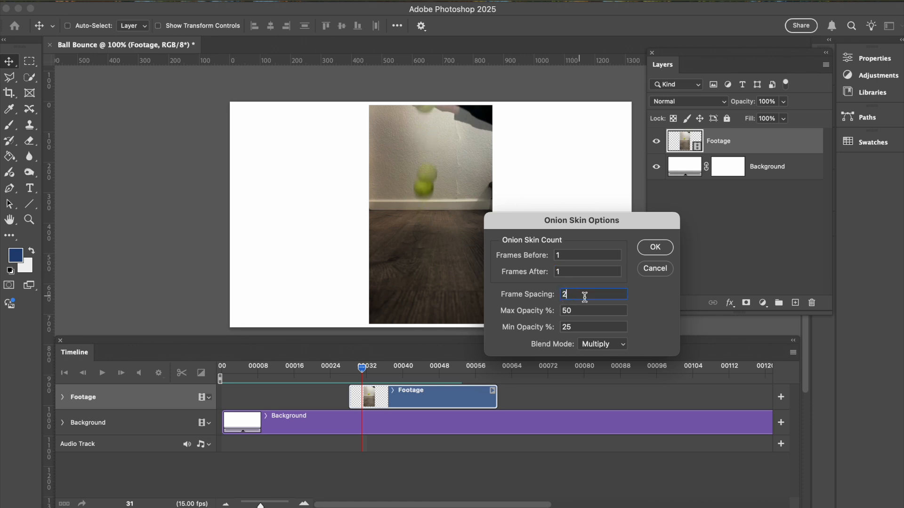
pyautogui.doubleClick(556, 294)
pyautogui.write('1')
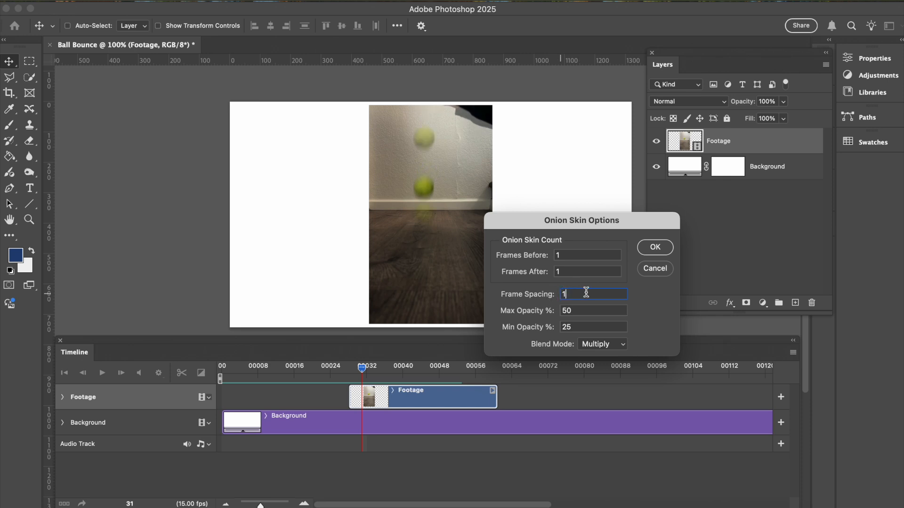
# - Set the onion skins' maximum opacity to 30% and minimum opacity to 15%
pyautogui.doubleClick(568, 311)
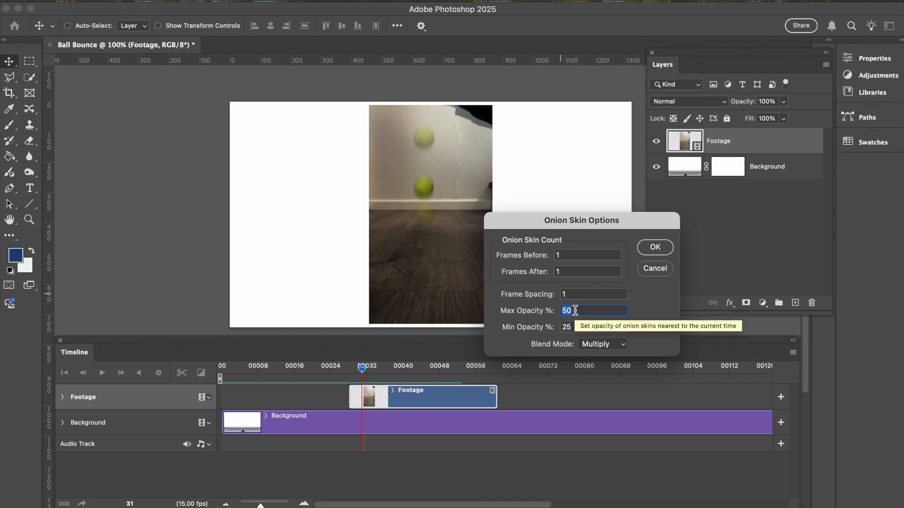
pyautogui.write('30')
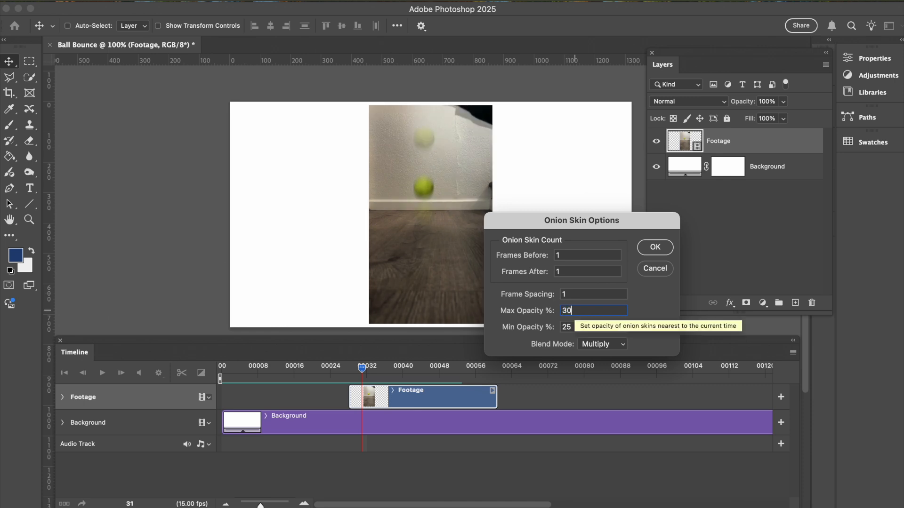
pyautogui.doubleClick(571, 311)
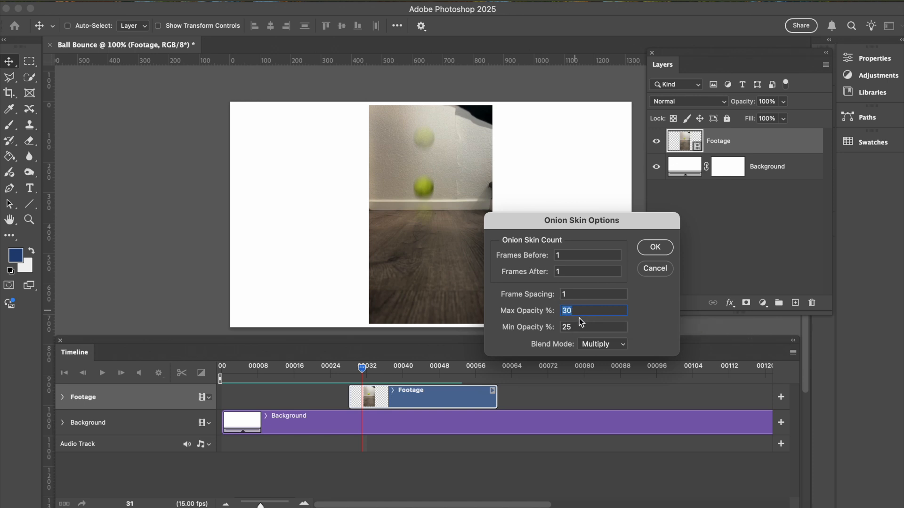
pyautogui.doubleClick(564, 327)
pyautogui.write('15')
pyautogui.doubleClick(583, 312)
# - Compare the Normal and Multiply onion skin blend modes, keep Normal, and apply the onion skin options
pyautogui.click(606, 349)
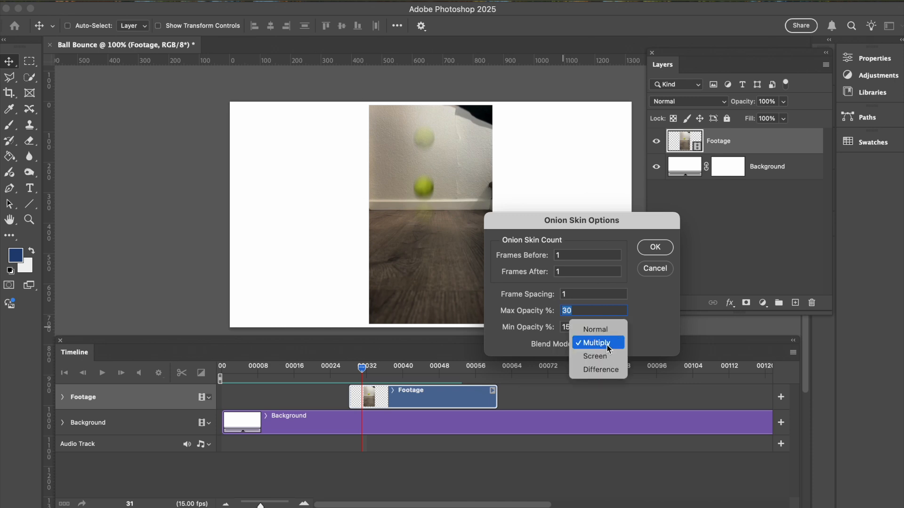
pyautogui.click(596, 329)
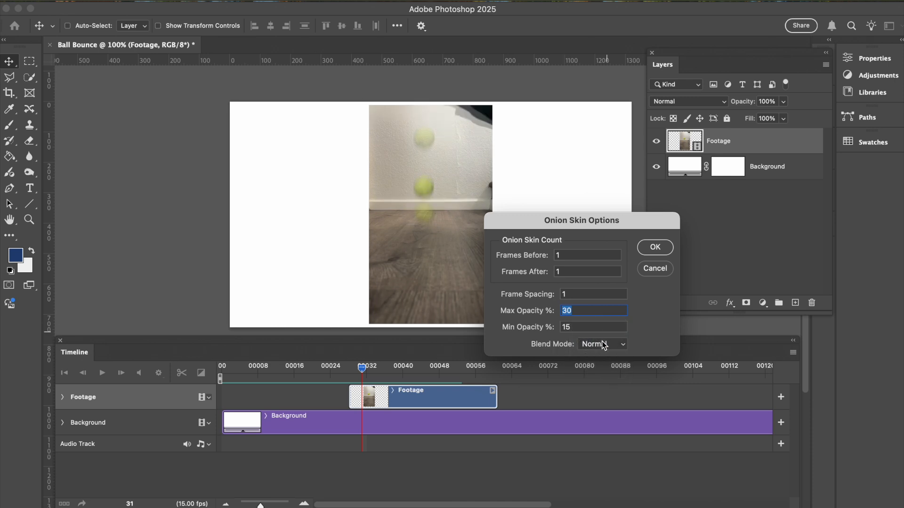
pyautogui.click(614, 346)
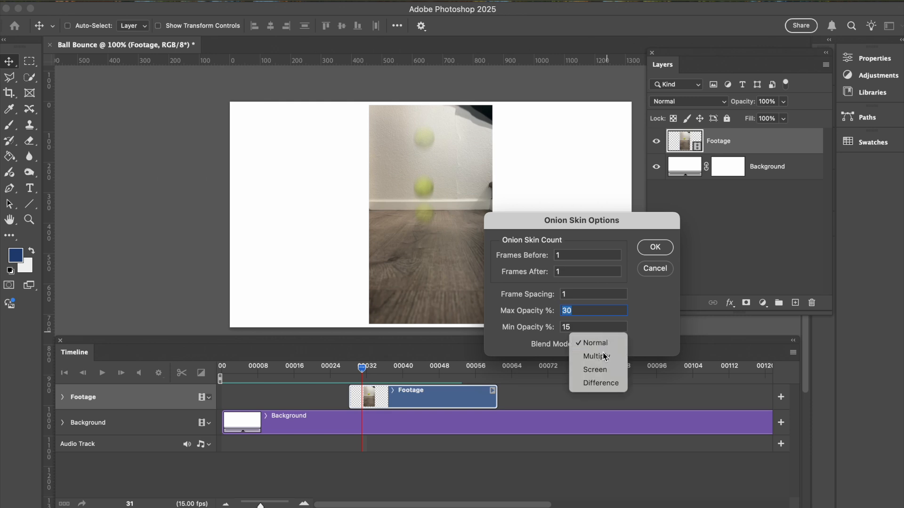
pyautogui.click(605, 358)
pyautogui.click(611, 345)
pyautogui.click(607, 331)
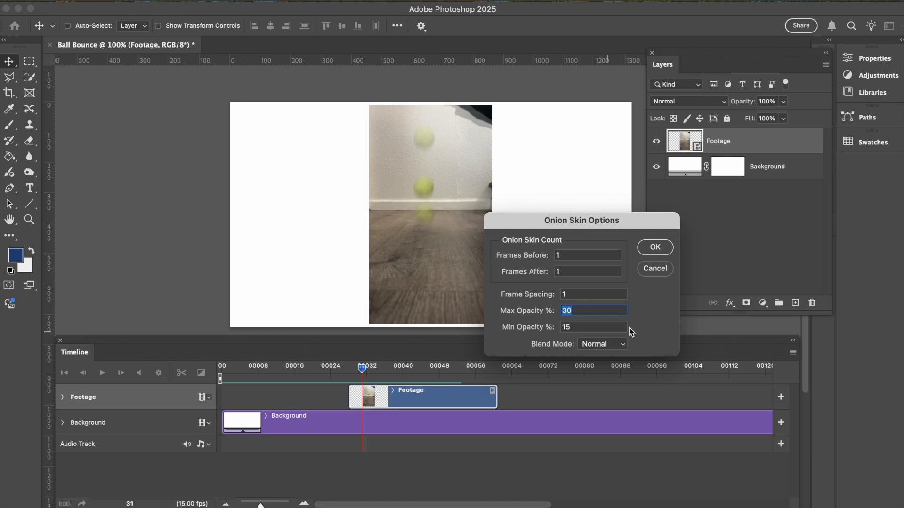
pyautogui.click(651, 251)
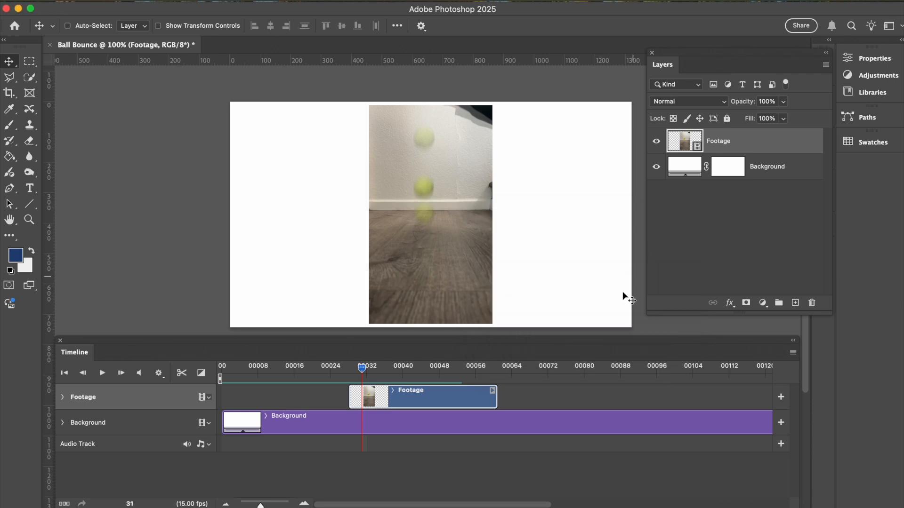
# - Turn the timeline's onion skins off and back on to compare the footage with and without them
pyautogui.click(793, 352)
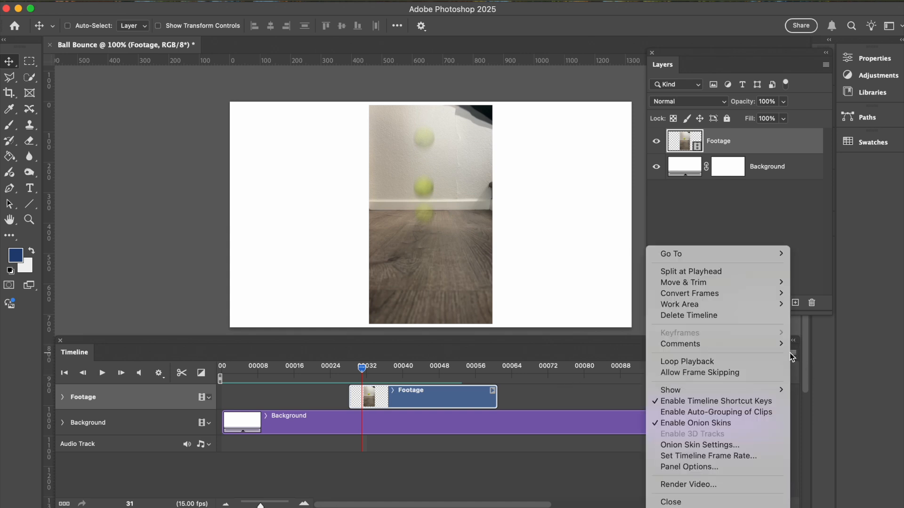
pyautogui.click(719, 423)
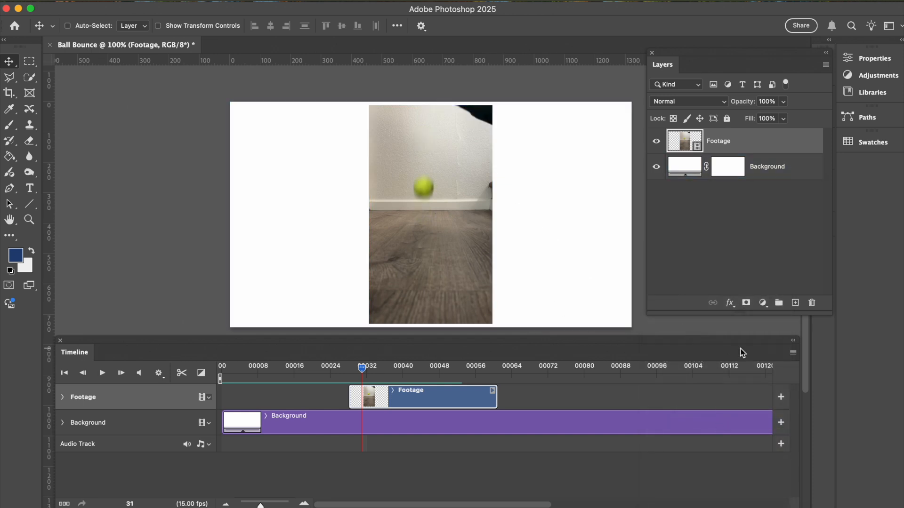
pyautogui.click(794, 353)
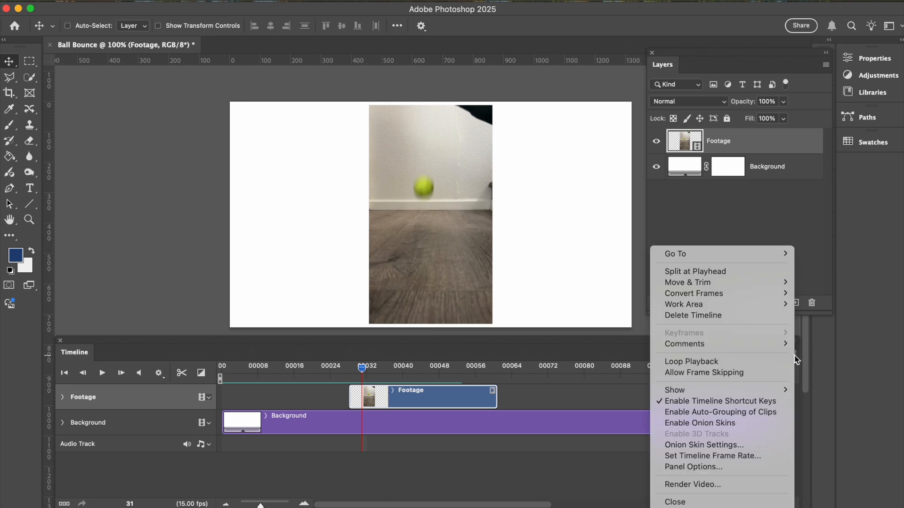
pyautogui.click(709, 423)
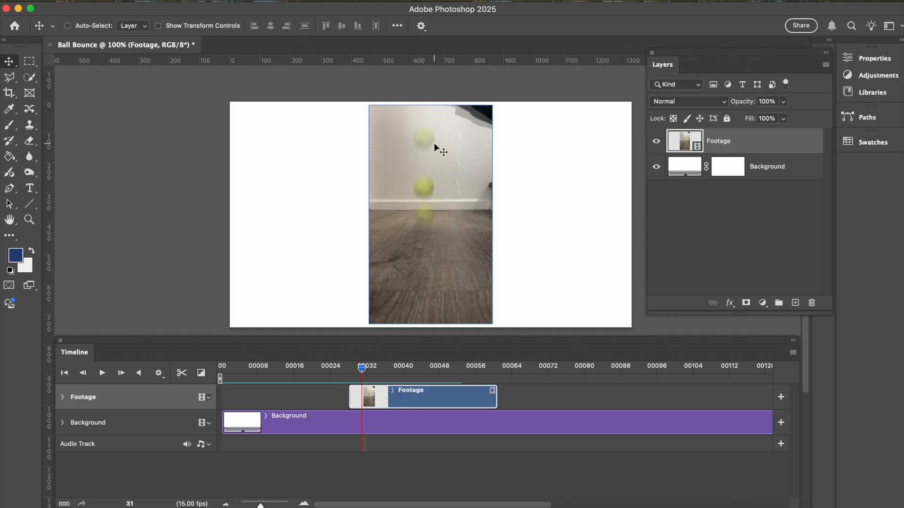
# - Reopen the Onion Skin Settings and apply a maximum opacity of 20% and a minimum opacity of 10%
pyautogui.click(793, 354)
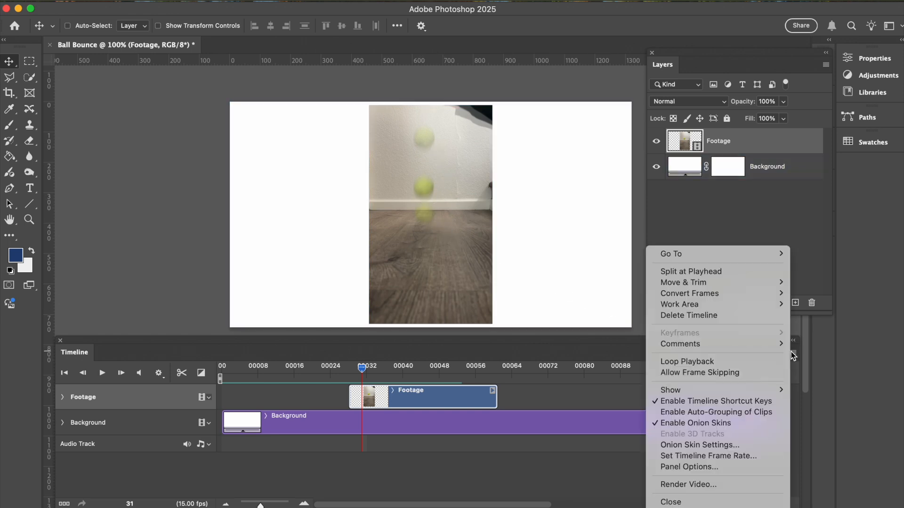
pyautogui.click(714, 446)
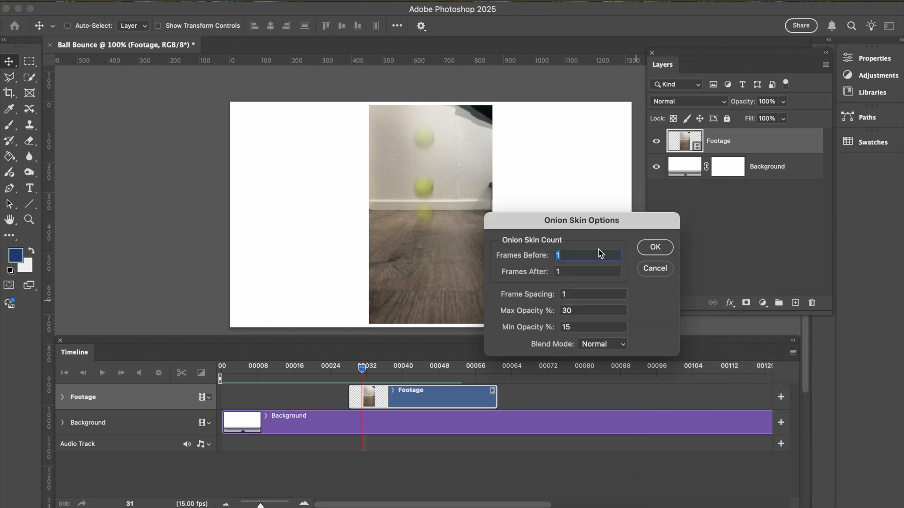
pyautogui.click(554, 306)
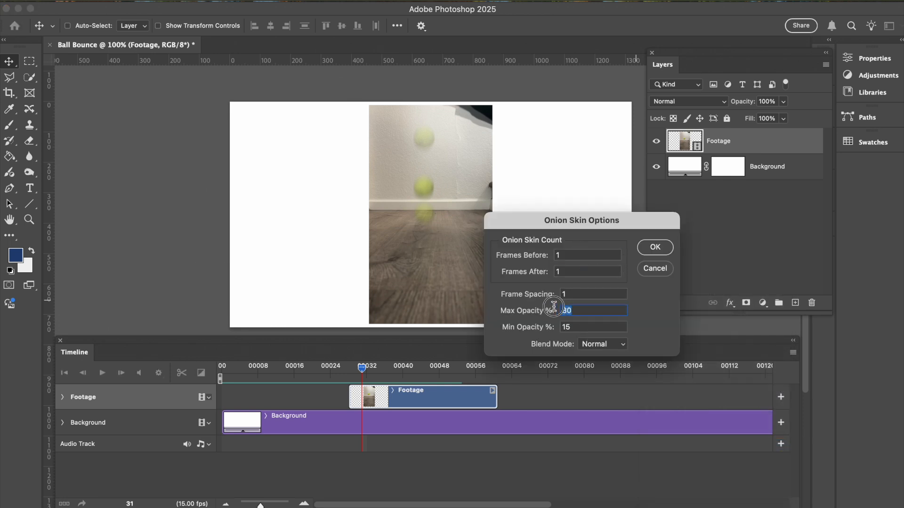
pyautogui.write('20')
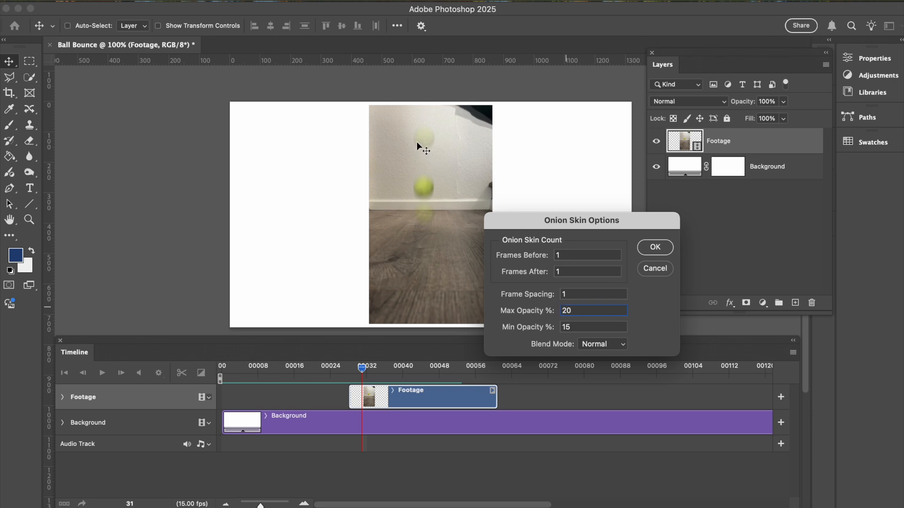
pyautogui.click(571, 326)
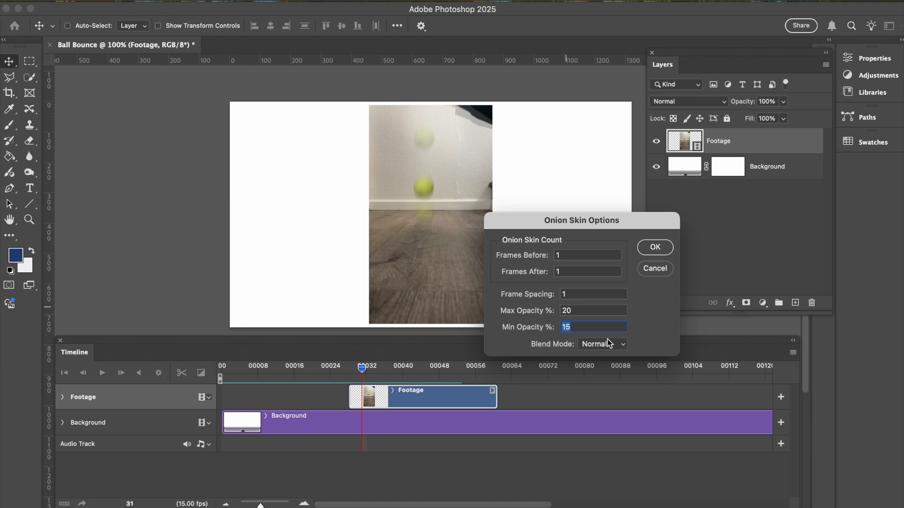
pyautogui.write('10')
pyautogui.click(589, 311)
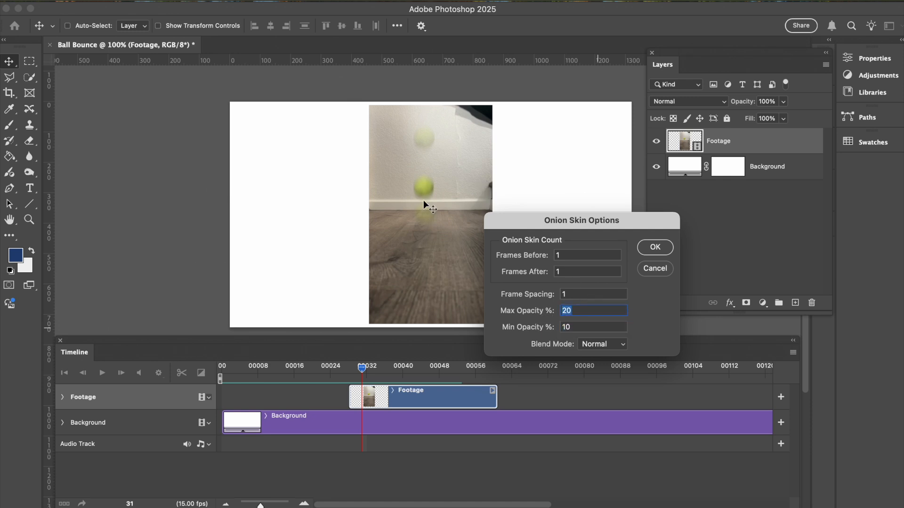
pyautogui.click(665, 248)
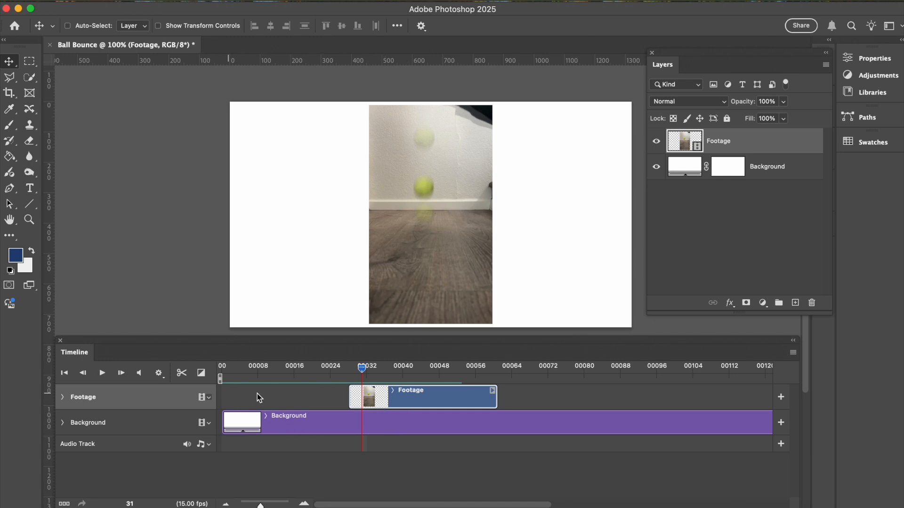
# - Scrub through the footage up to frame 54 and back to frame 34 to examine the onion skins
pyautogui.moveTo(366, 374)
pyautogui.mouseDown()
pyautogui.moveTo(467, 367)
pyautogui.moveTo(380, 369)
pyautogui.mouseUp()
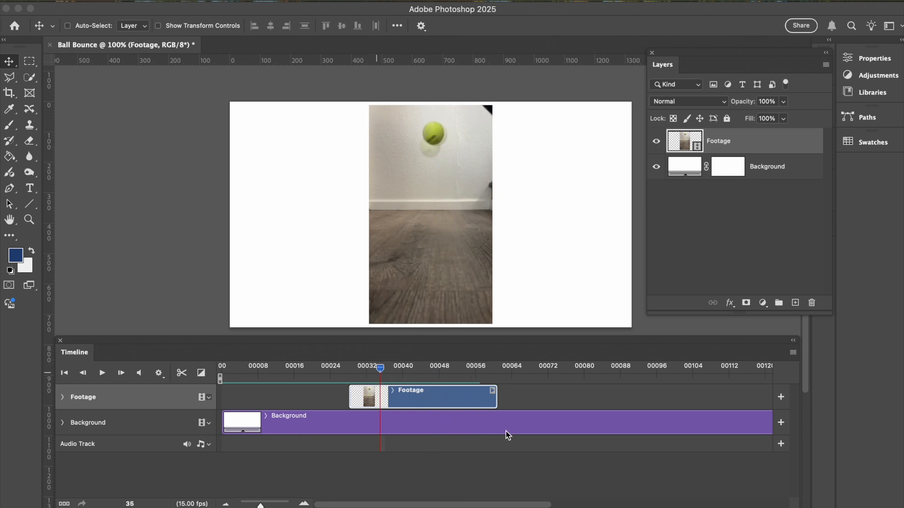
pyautogui.click(381, 368)
pyautogui.moveTo(381, 370); pyautogui.dragTo(466, 369)
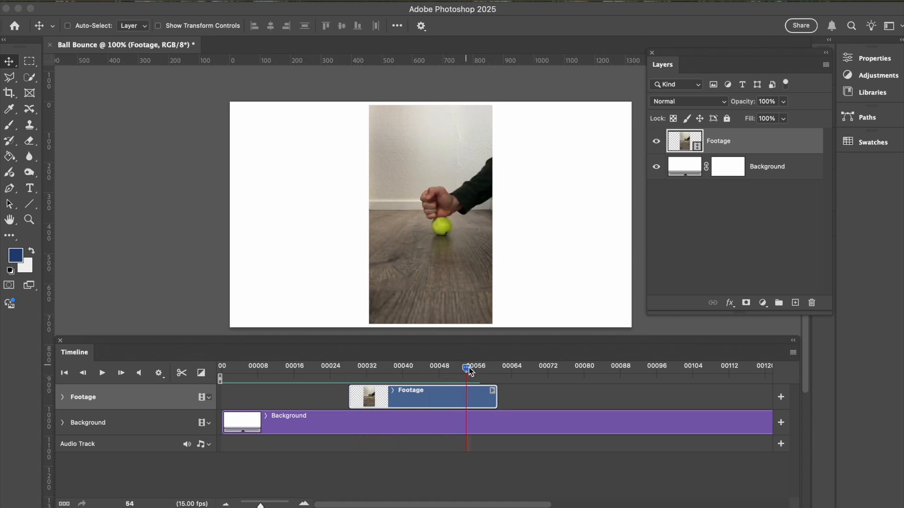
pyautogui.moveTo(387, 369); pyautogui.dragTo(413, 373)
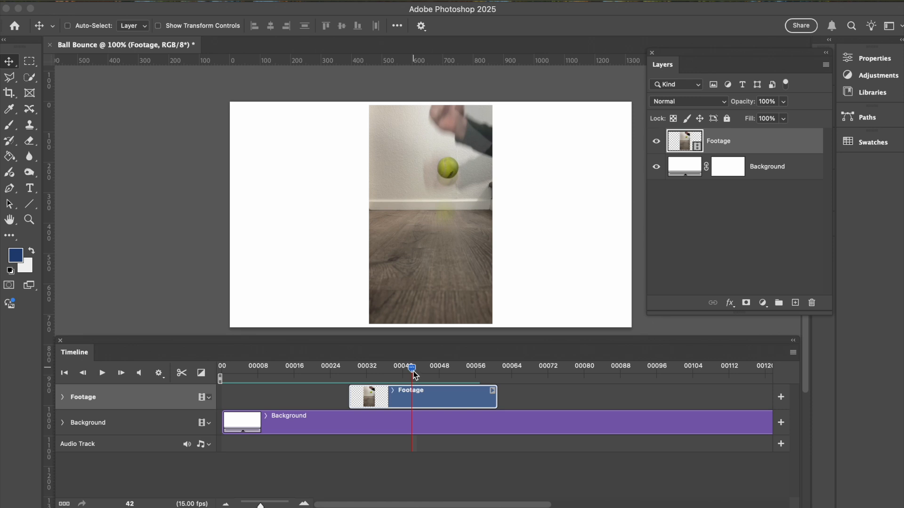
pyautogui.click(416, 372)
pyautogui.moveTo(413, 372); pyautogui.dragTo(377, 375)
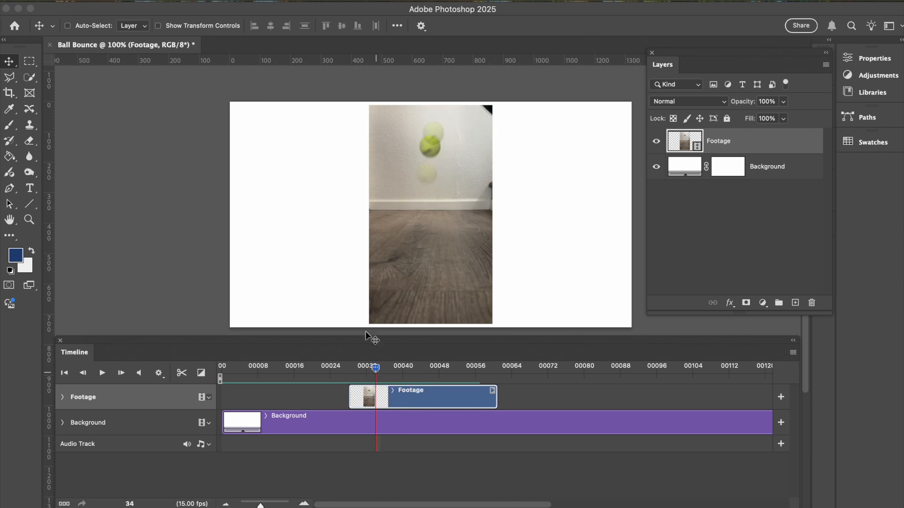
# - Add a new blank video layer above Footage and shift its clip to start at about frame 26, just before the footage
pyautogui.click(210, 1)
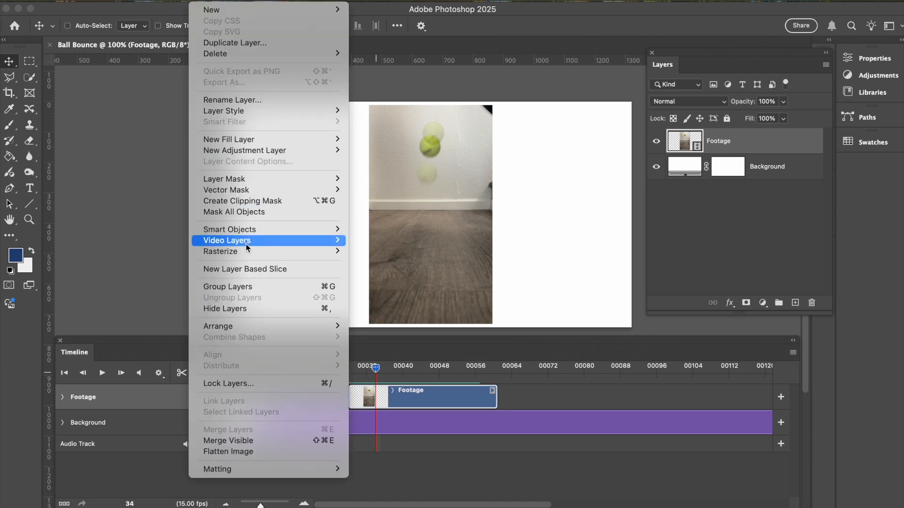
pyautogui.moveTo(247, 245)
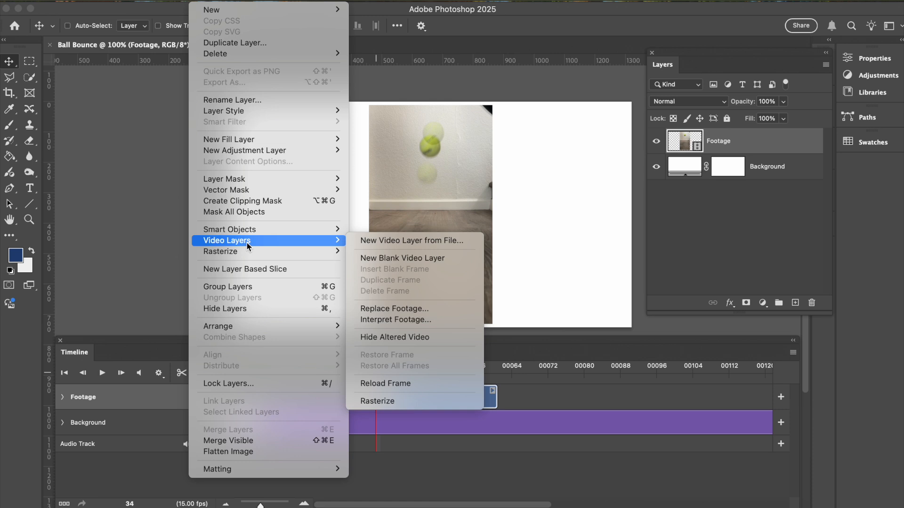
pyautogui.click(432, 261)
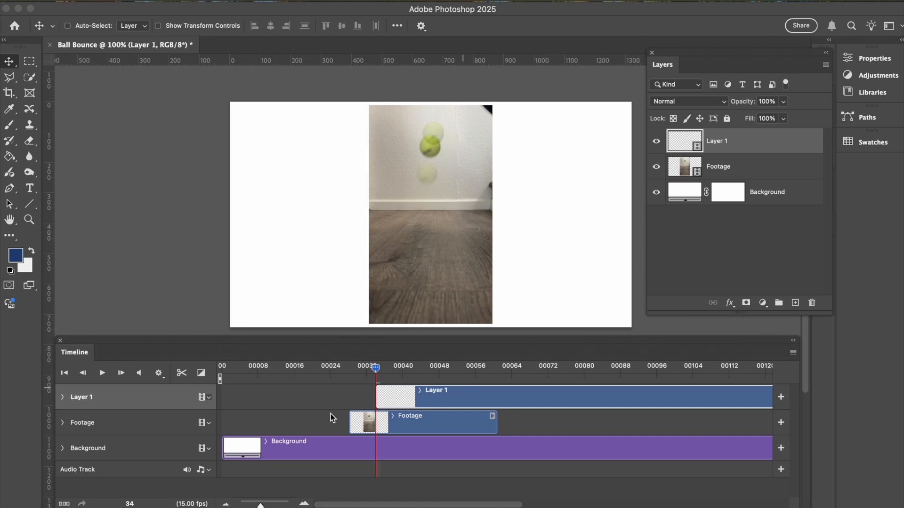
pyautogui.moveTo(503, 400); pyautogui.dragTo(412, 402)
pyautogui.moveTo(288, 397); pyautogui.dragTo(340, 404)
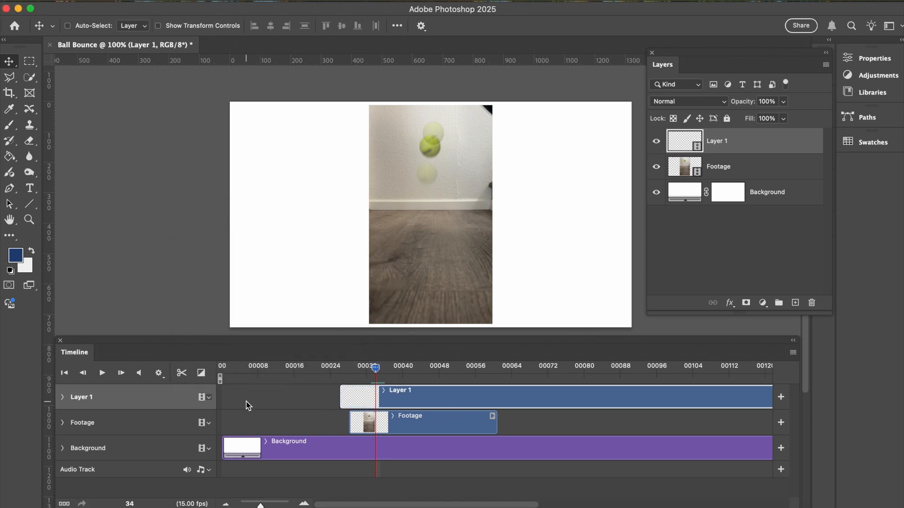
# - Scrub from frame 25 to frame 43 to check the clip overlap, and rename the blank video layer Ball
pyautogui.moveTo(374, 371); pyautogui.dragTo(336, 381)
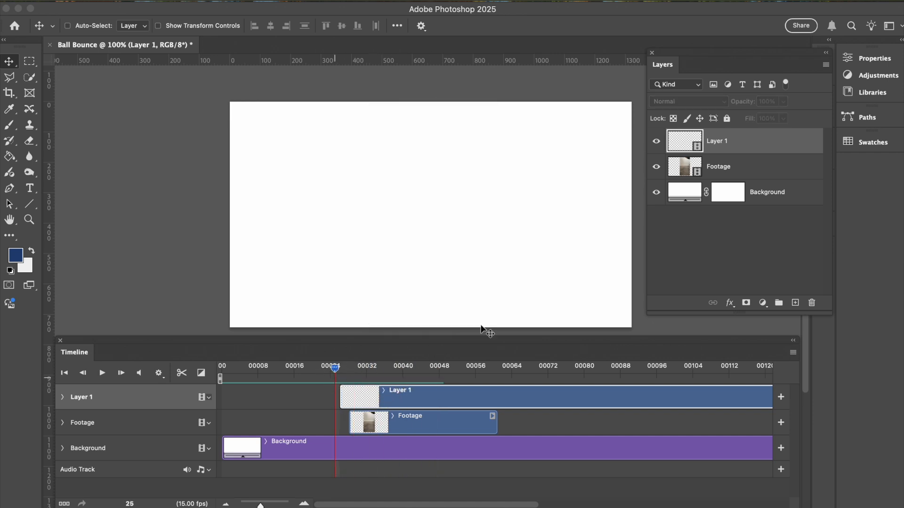
pyautogui.moveTo(334, 368); pyautogui.dragTo(419, 379)
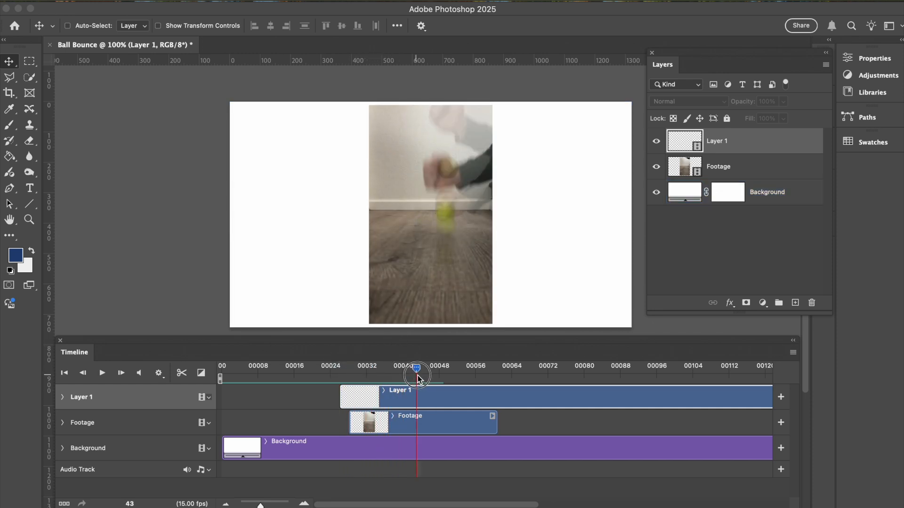
pyautogui.doubleClick(718, 142)
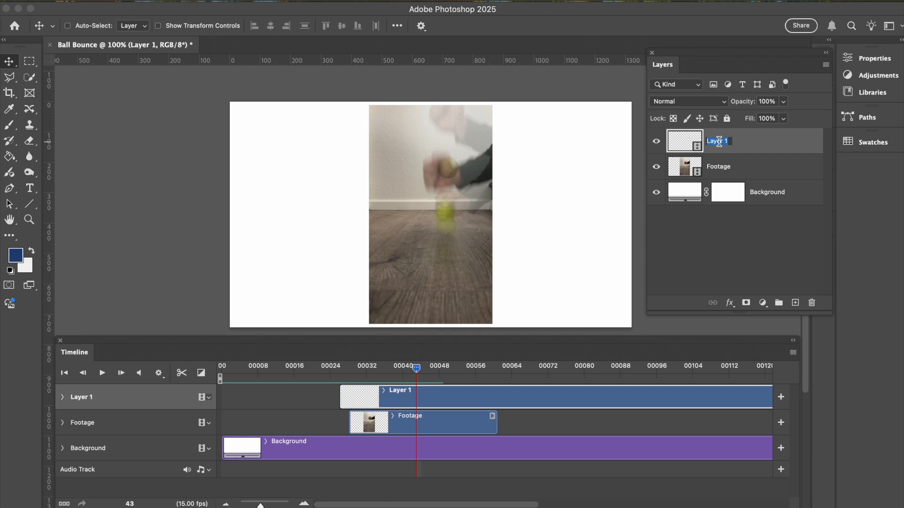
pyautogui.write('Ball')
# - Lower the Footage layer's opacity to 63% and place the playhead at frame 28, where the Footage clip starts
pyautogui.moveTo(417, 369)
pyautogui.mouseDown()
pyautogui.moveTo(350, 370)
pyautogui.moveTo(437, 377)
pyautogui.moveTo(415, 386)
pyautogui.mouseUp()
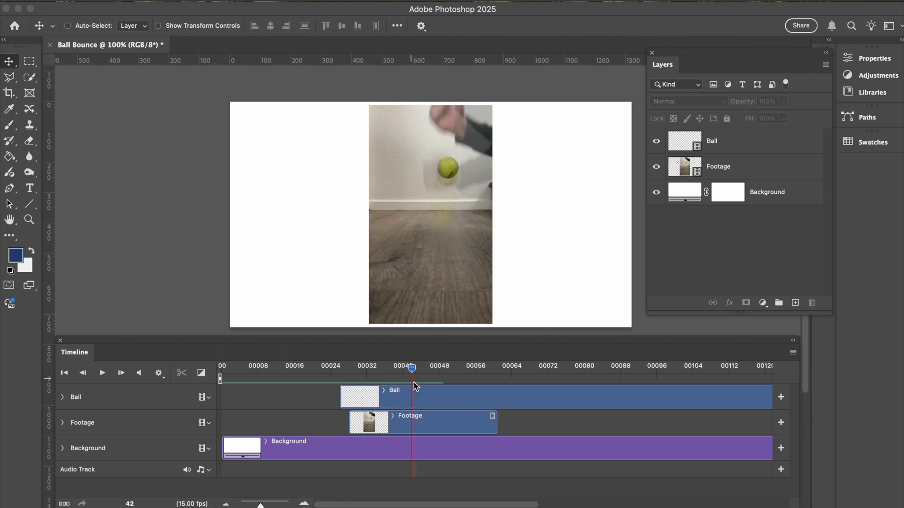
pyautogui.click(439, 422)
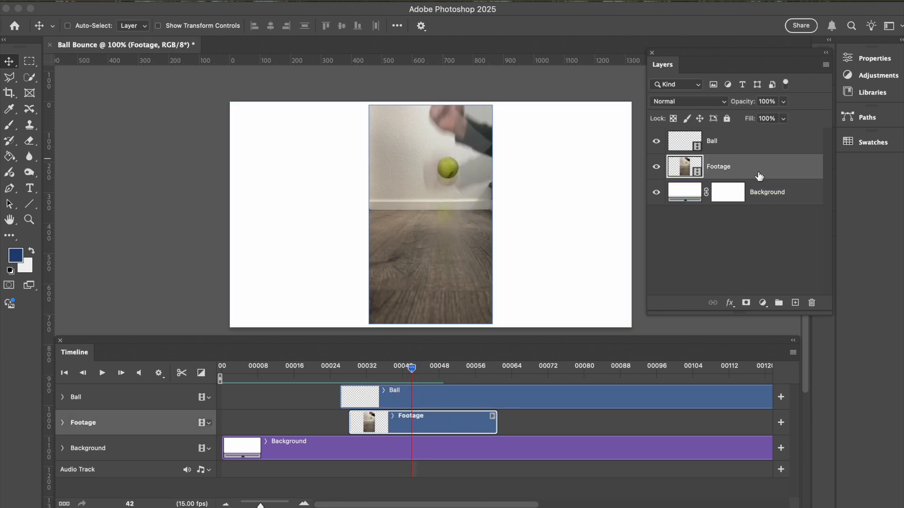
pyautogui.click(784, 102)
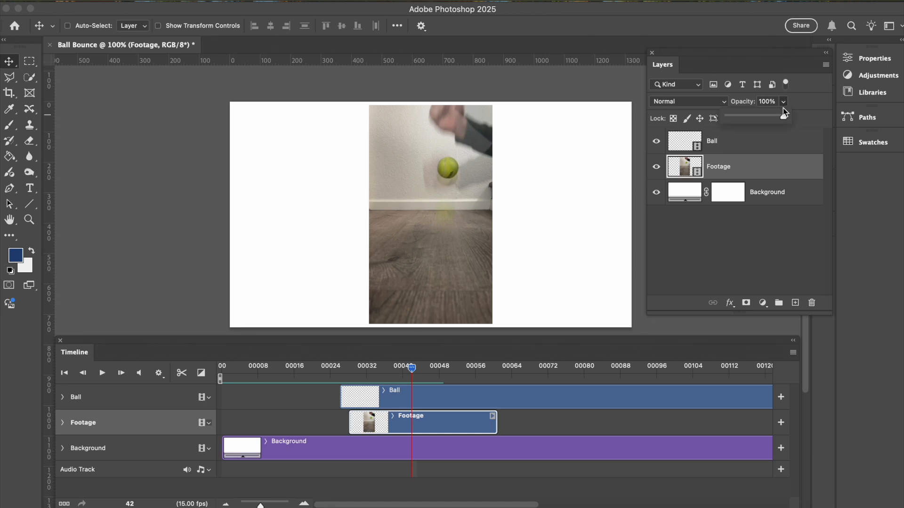
pyautogui.moveTo(766, 119); pyautogui.dragTo(764, 117)
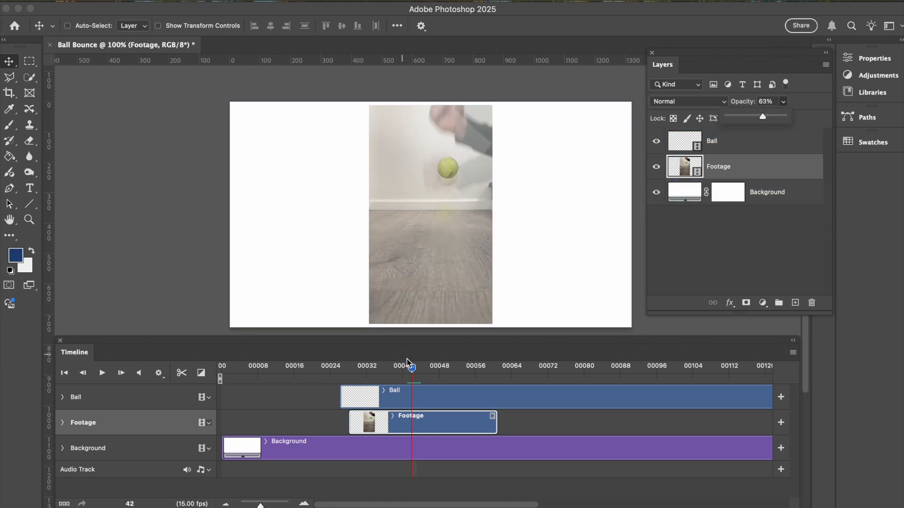
pyautogui.moveTo(412, 369); pyautogui.dragTo(349, 373)
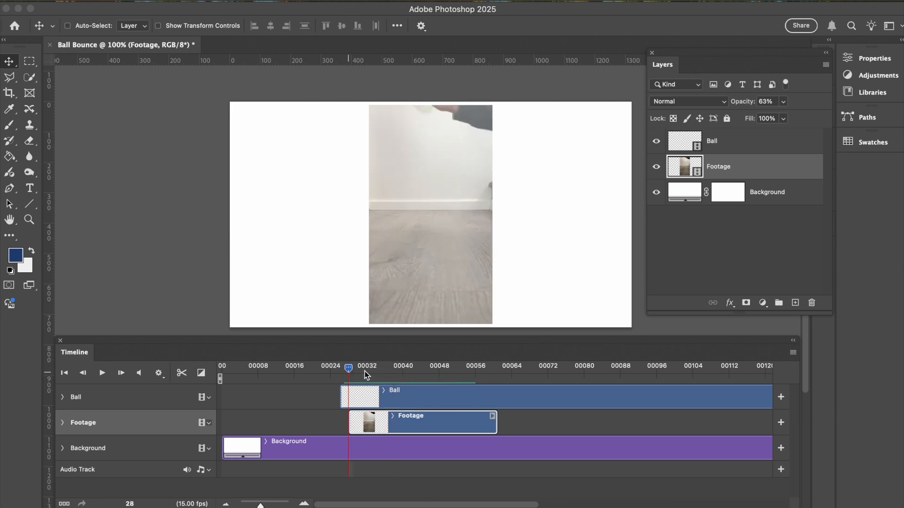